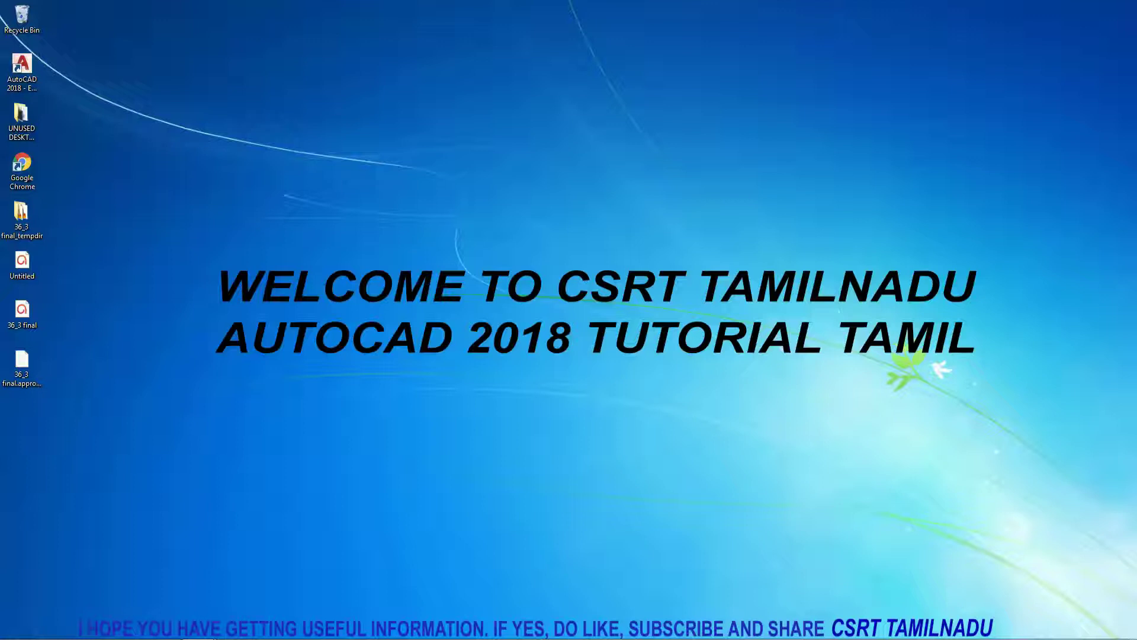
# Step: Examine the horizontal path line with its small rectangle and the list of object types allowed as array paths
pyautogui.moveTo(288, 638)
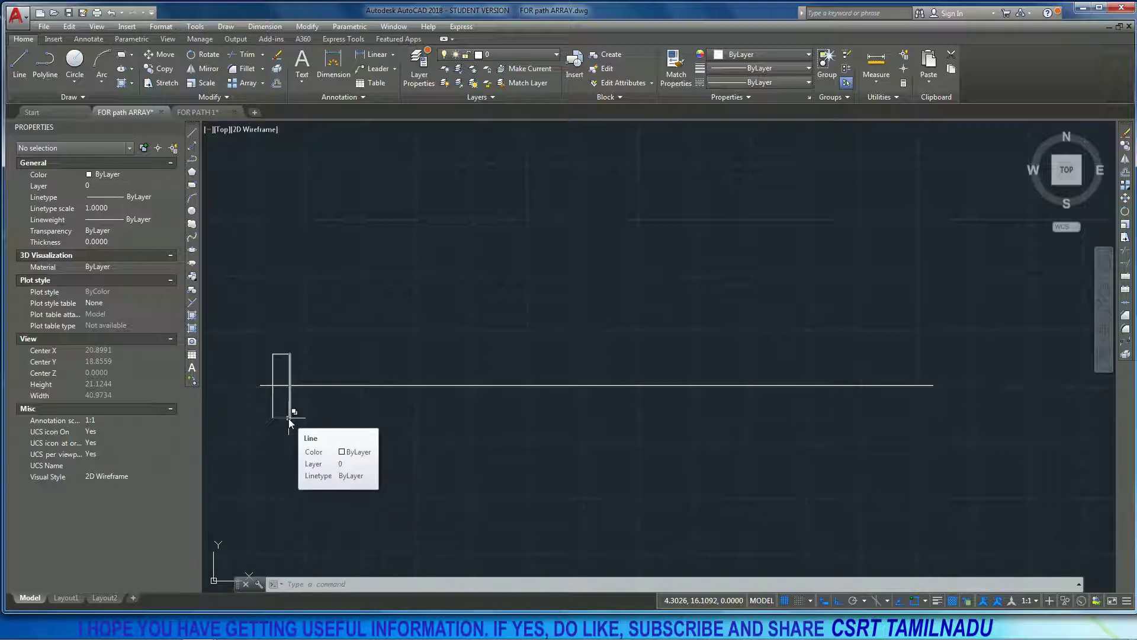
pyautogui.scroll(-6, 343, 413)
pyautogui.scroll(6, 335, 411)
pyautogui.click(347, 376)
pyautogui.click(340, 435)
pyautogui.scroll(-10, 340, 436)
pyautogui.scroll(10, 286, 508)
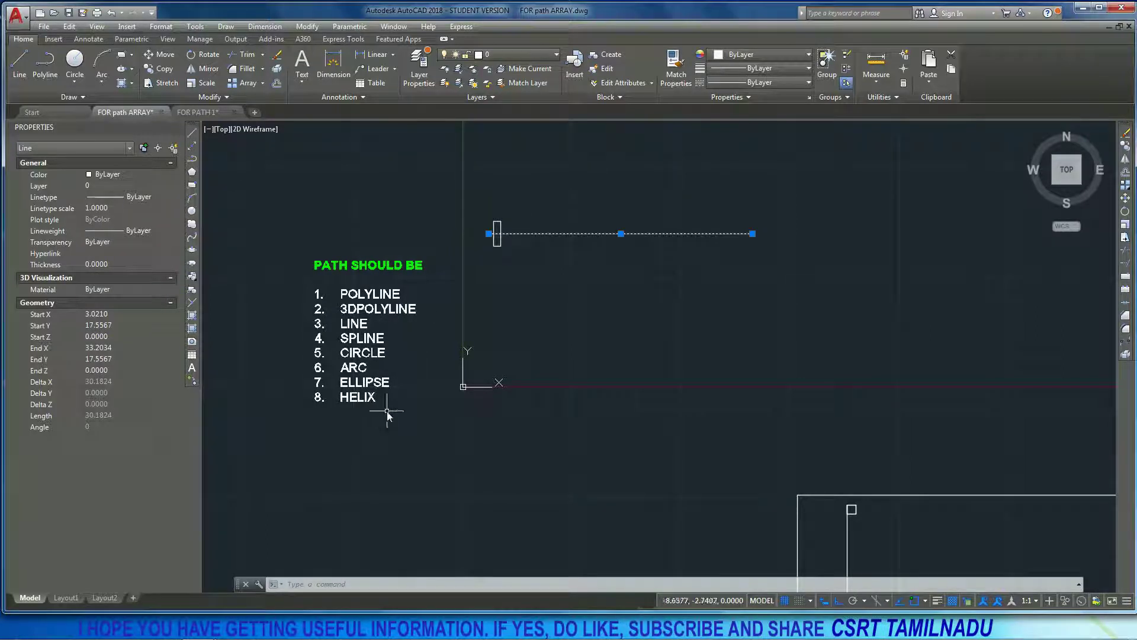
pyautogui.scroll(-3, 386, 414)
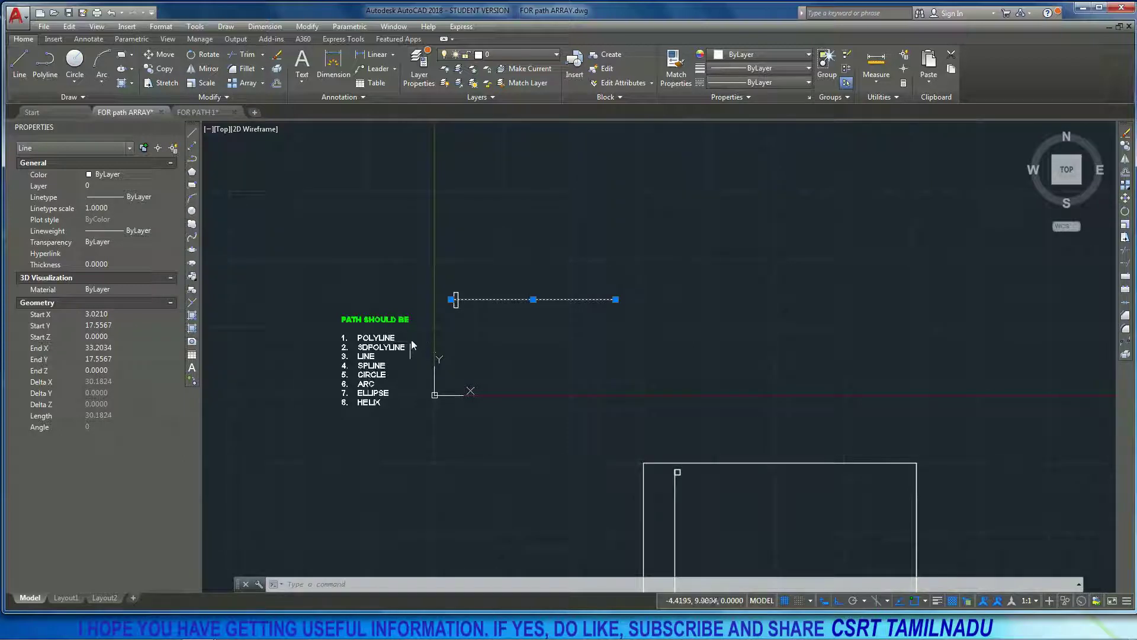
pyautogui.click(441, 345)
pyautogui.press('Escape')
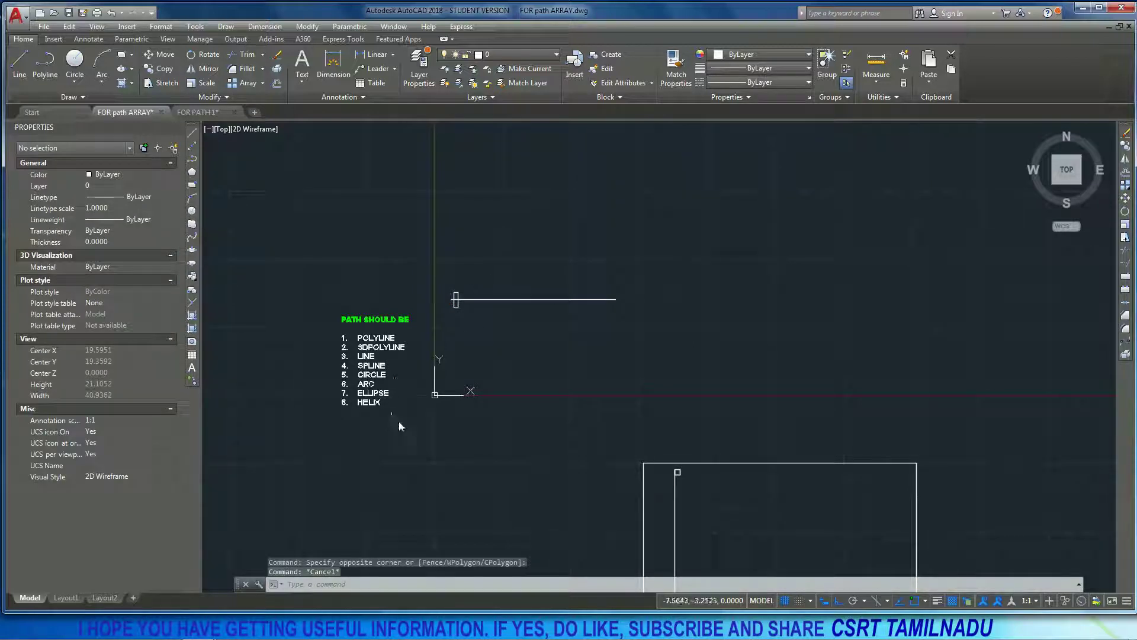
# Step: Inspect the wireframe chair and the adjoining straight line on the room floor from a 3D angle
pyautogui.keyDown('shift'); pyautogui.moveTo(645, 459); pyautogui.dragTo(715, 358, button='middle'); pyautogui.keyUp('shift')
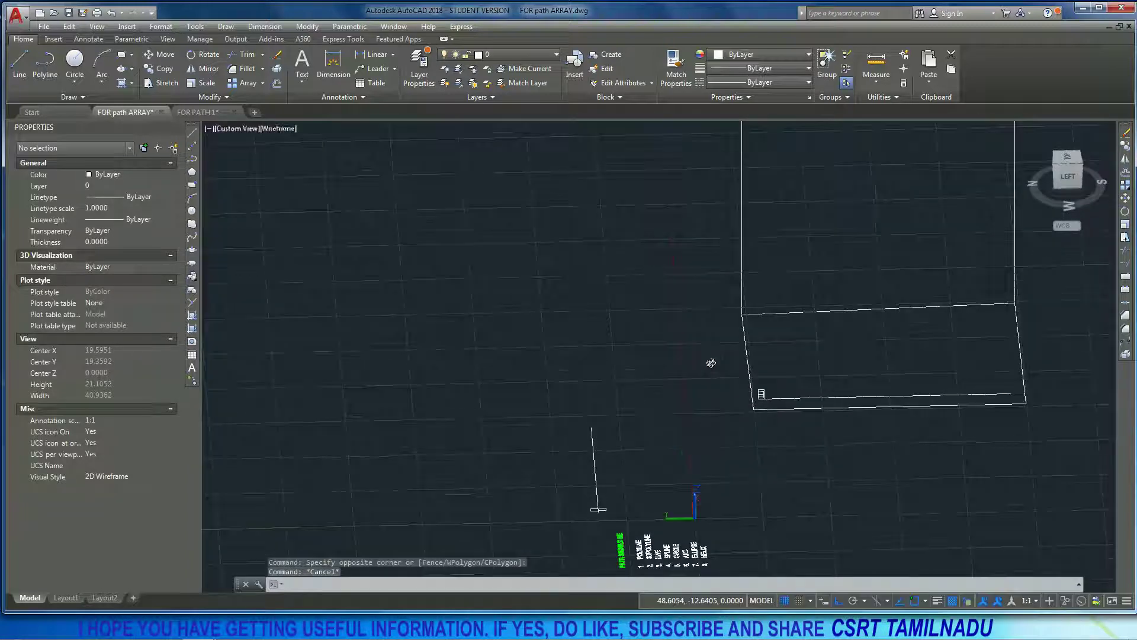
pyautogui.scroll(2, 705, 392)
pyautogui.scroll(2, 705, 392)
pyautogui.keyDown('shift'); pyautogui.moveTo(733, 390); pyautogui.dragTo(832, 389, button='middle'); pyautogui.keyUp('shift')
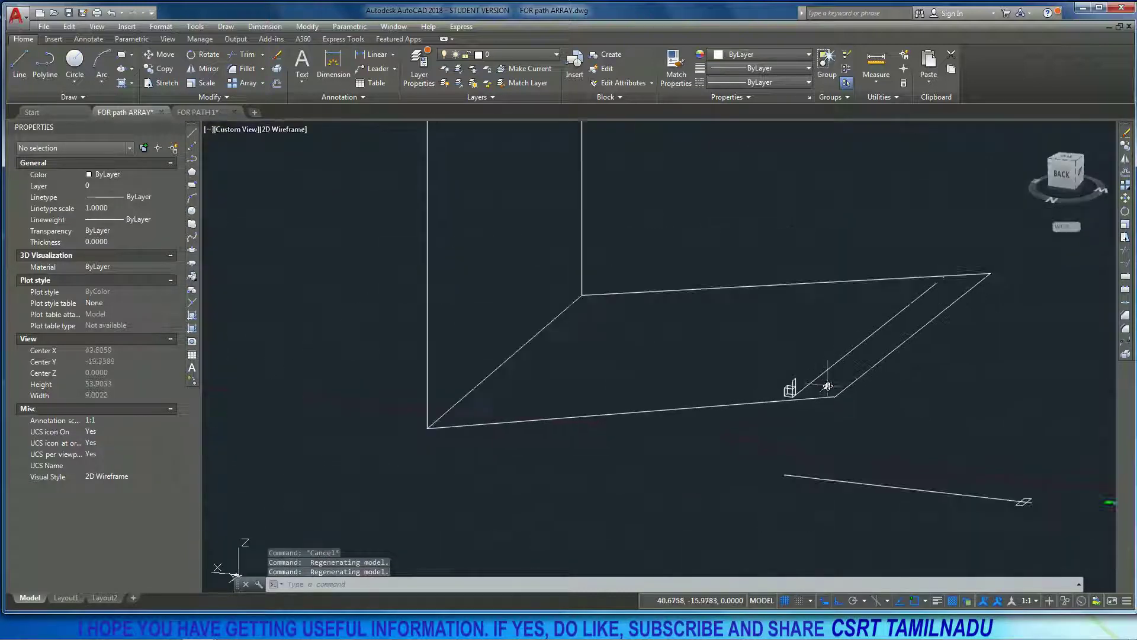
pyautogui.scroll(2, 799, 380)
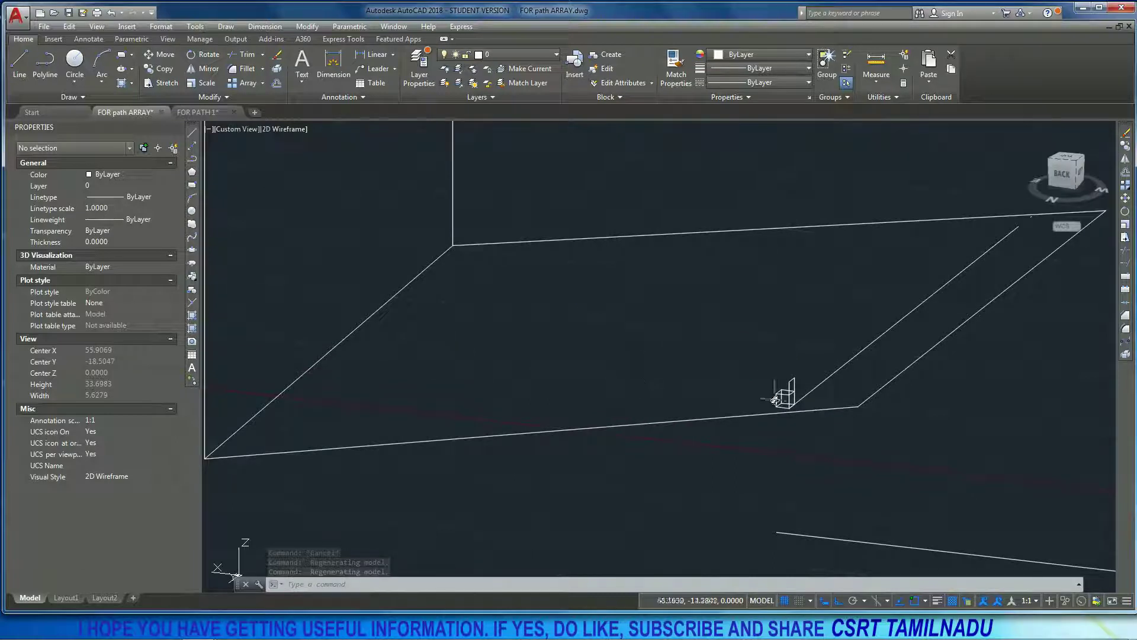
pyautogui.scroll(5, 781, 392)
pyautogui.scroll(-5, 782, 392)
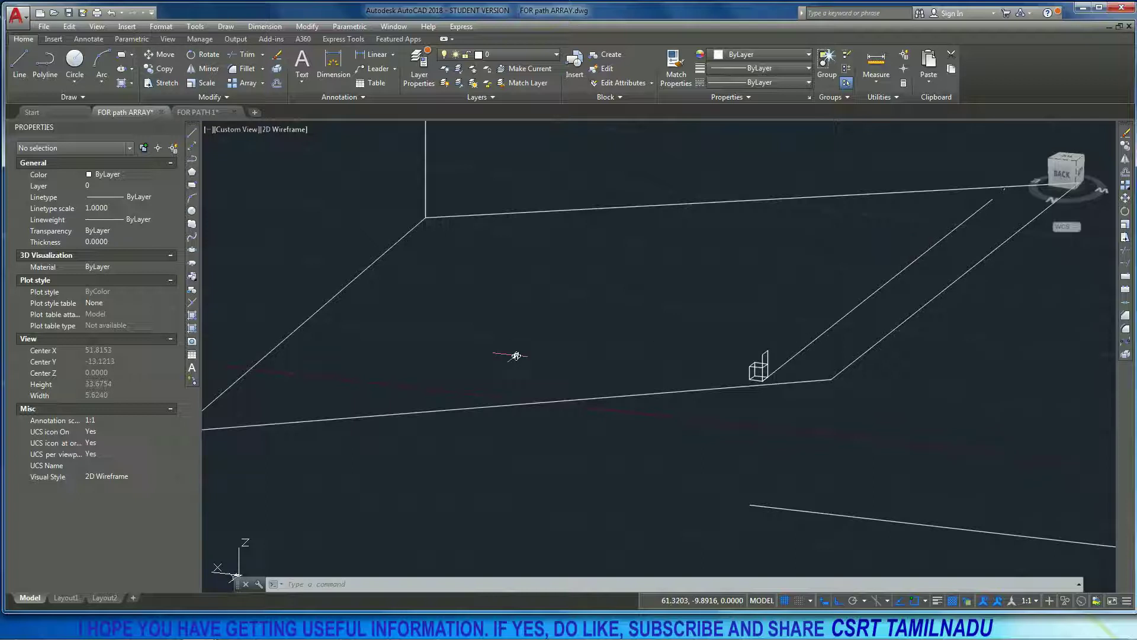
pyautogui.scroll(4, 769, 353)
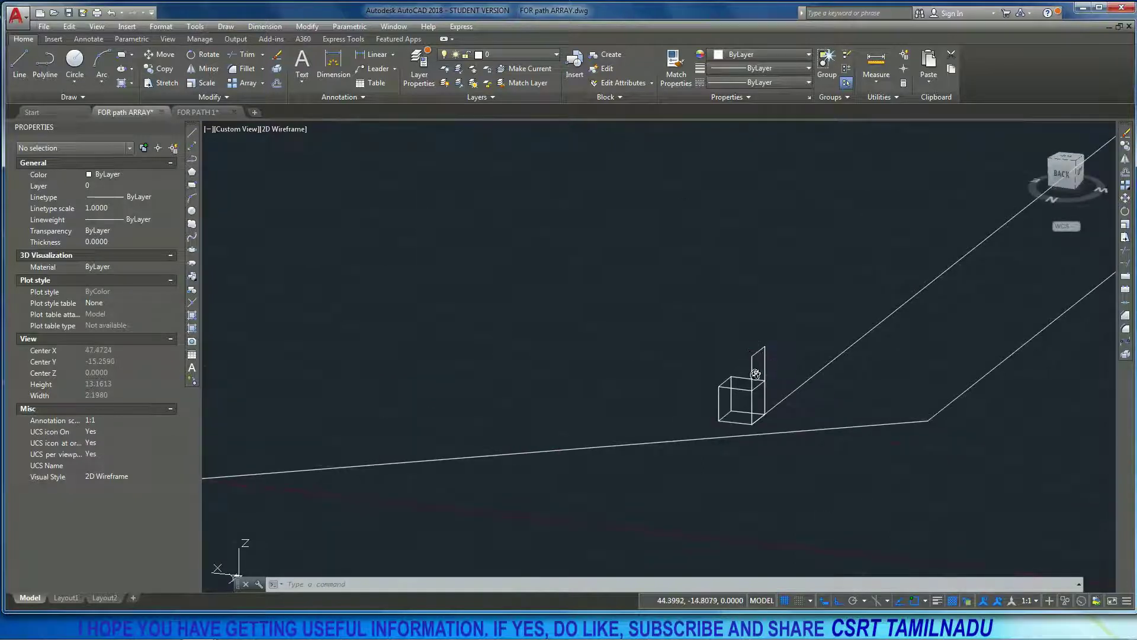
pyautogui.click(678, 349)
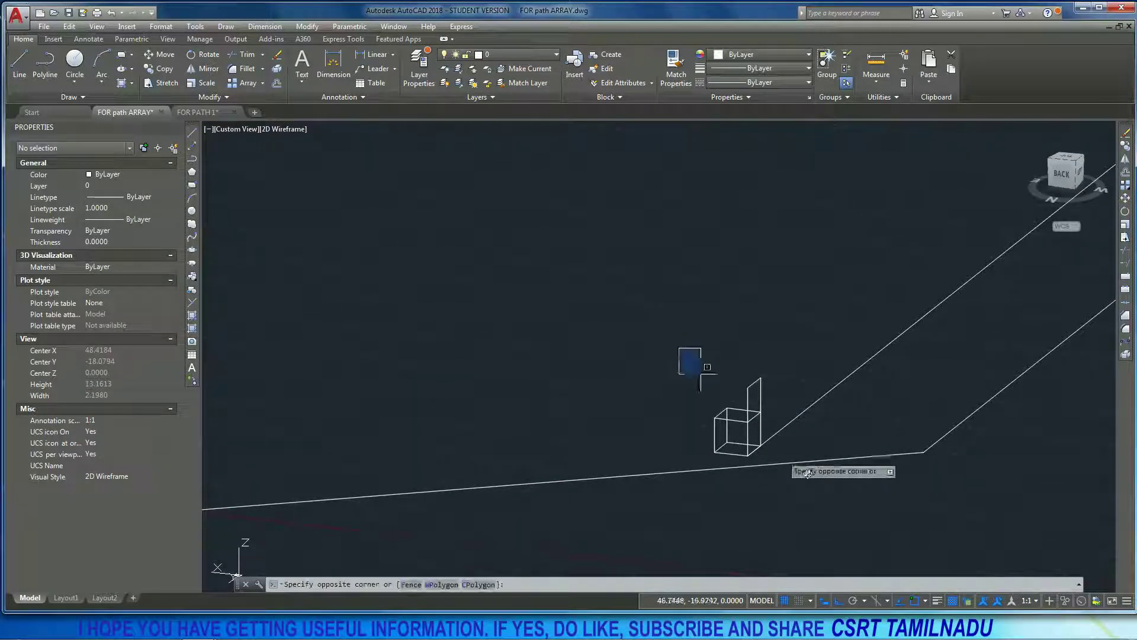
pyautogui.click(809, 515)
pyautogui.press('Escape')
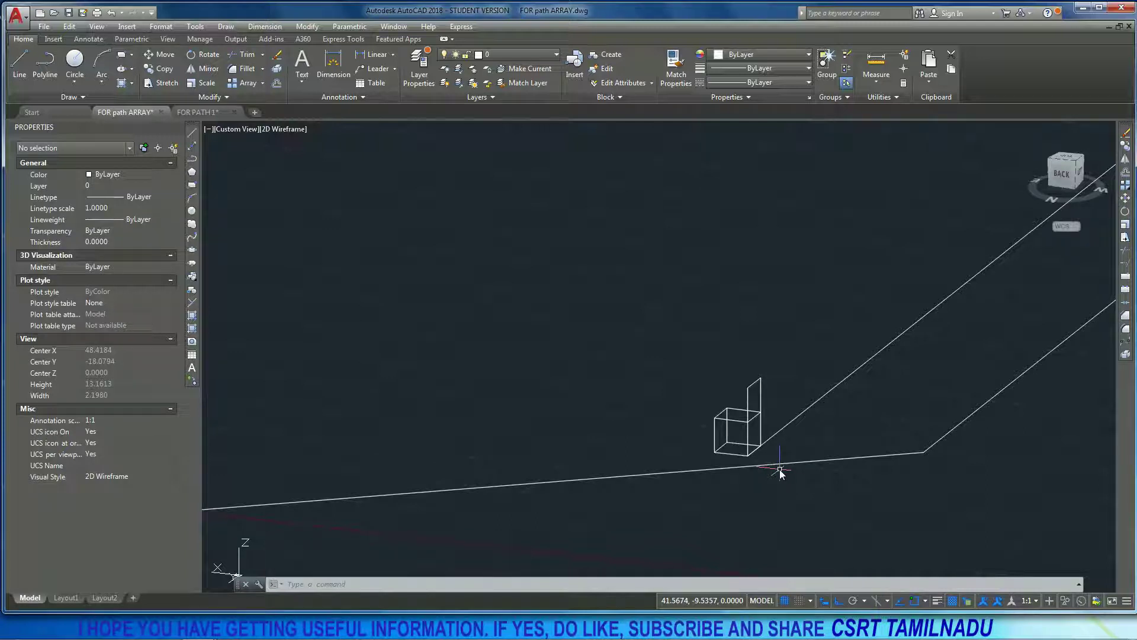
pyautogui.write('aff')
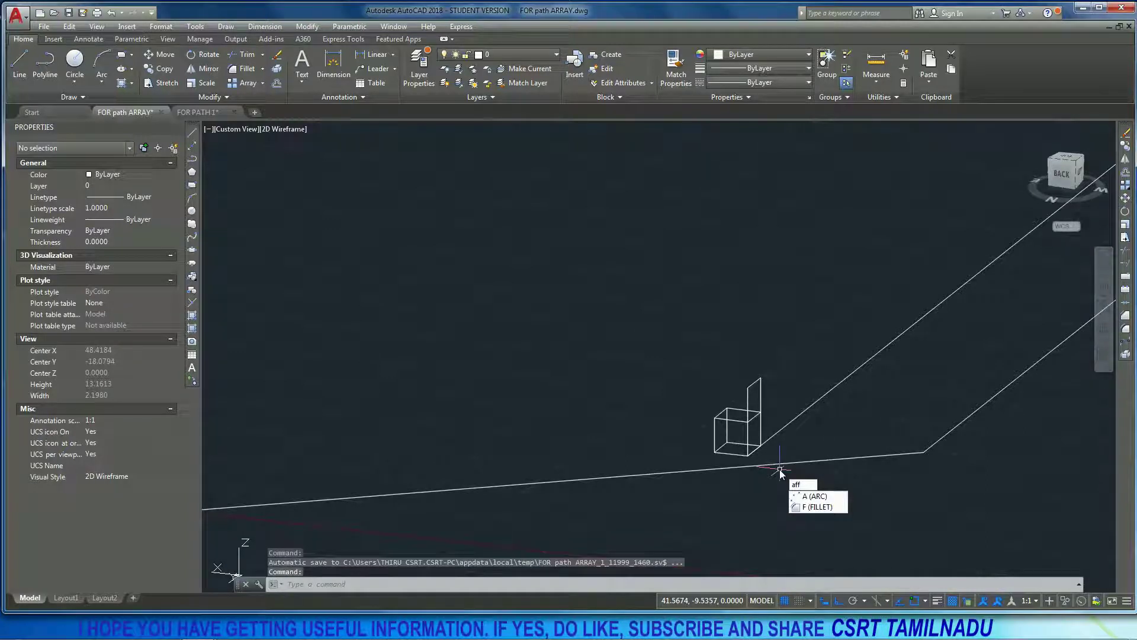
pyautogui.write('rra')
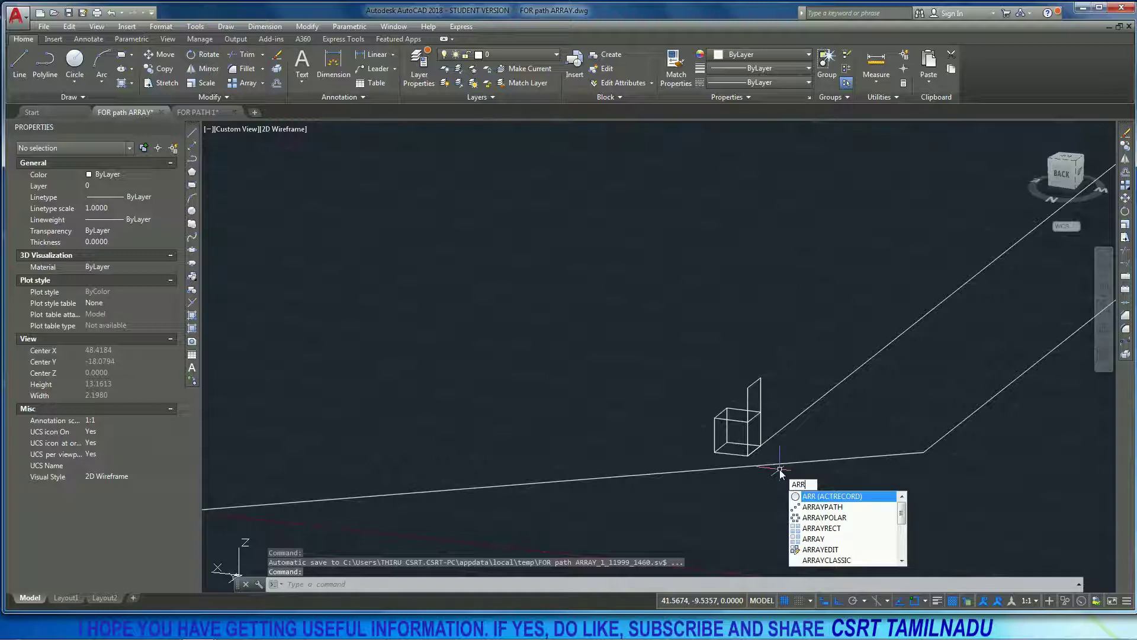
pyautogui.click(842, 496)
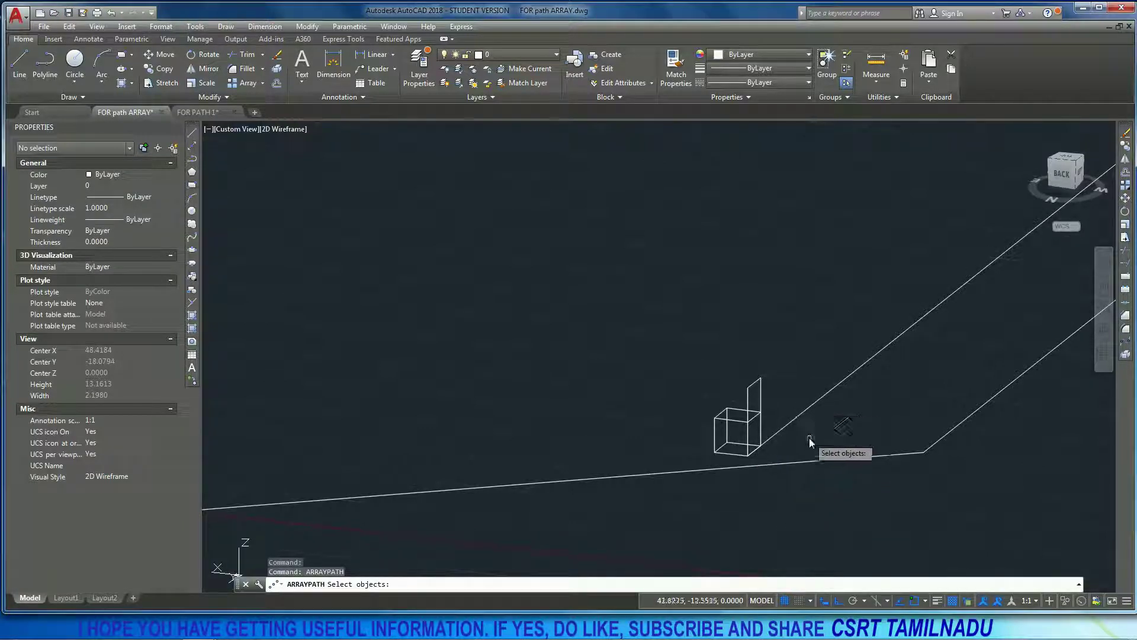
pyautogui.press('Escape')
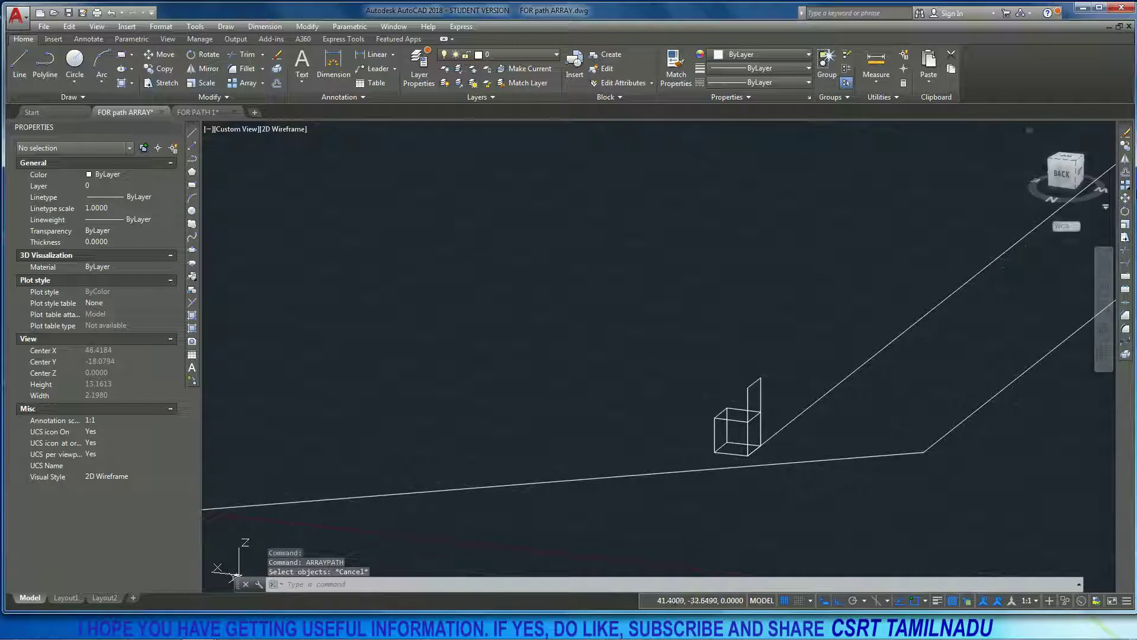
pyautogui.moveTo(1127, 189); pyautogui.dragTo(1103, 187)
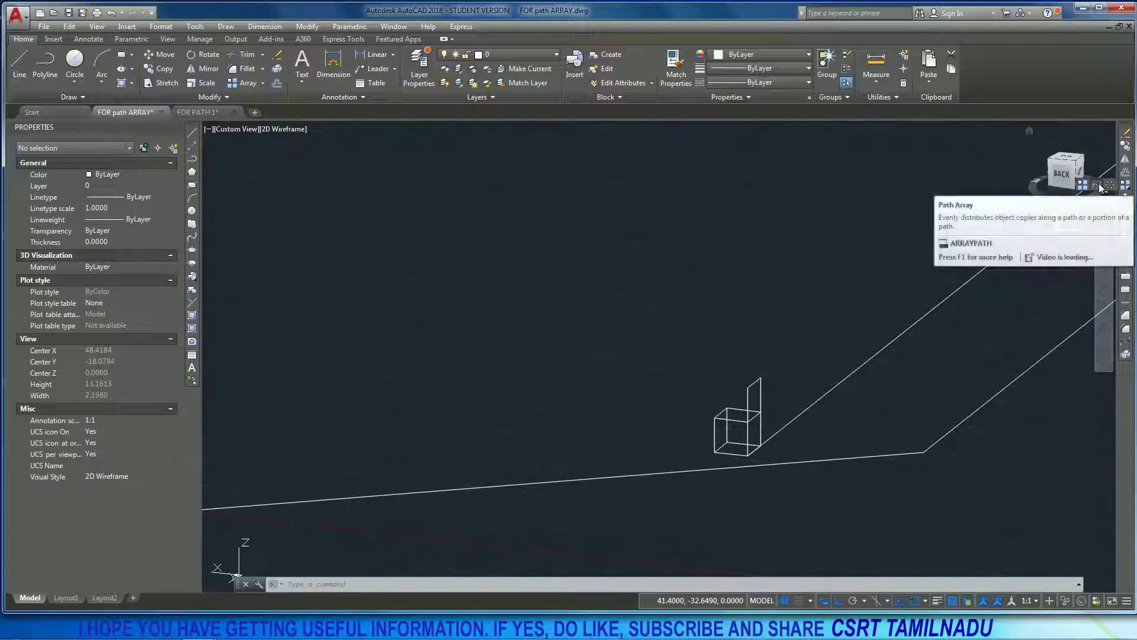
pyautogui.moveTo(1101, 188); pyautogui.dragTo(1100, 187)
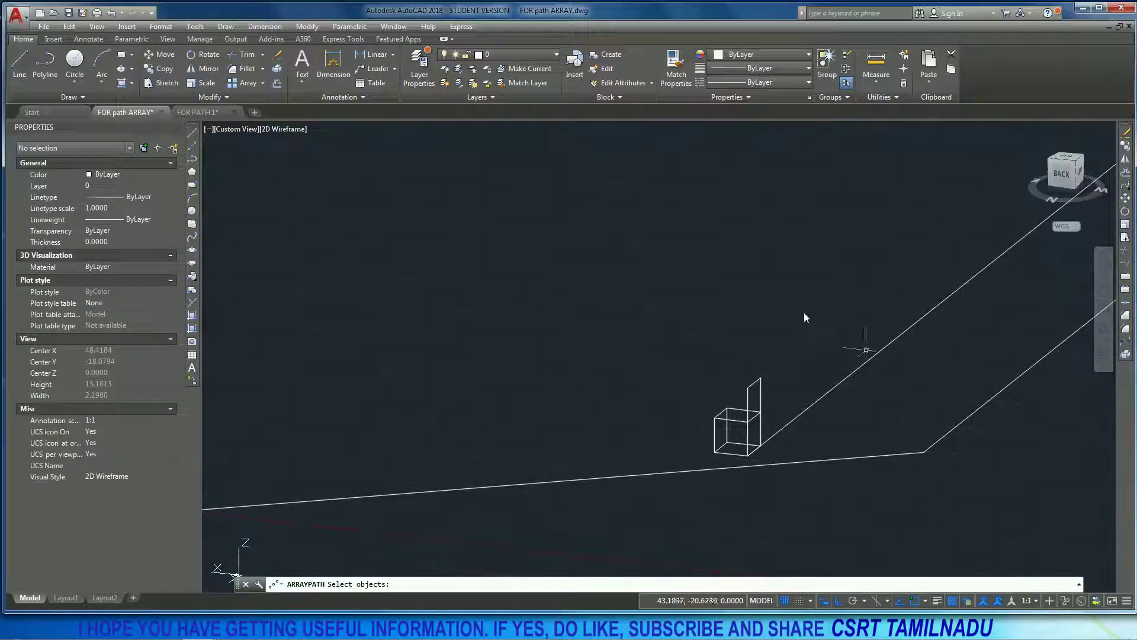
pyautogui.press('Escape')
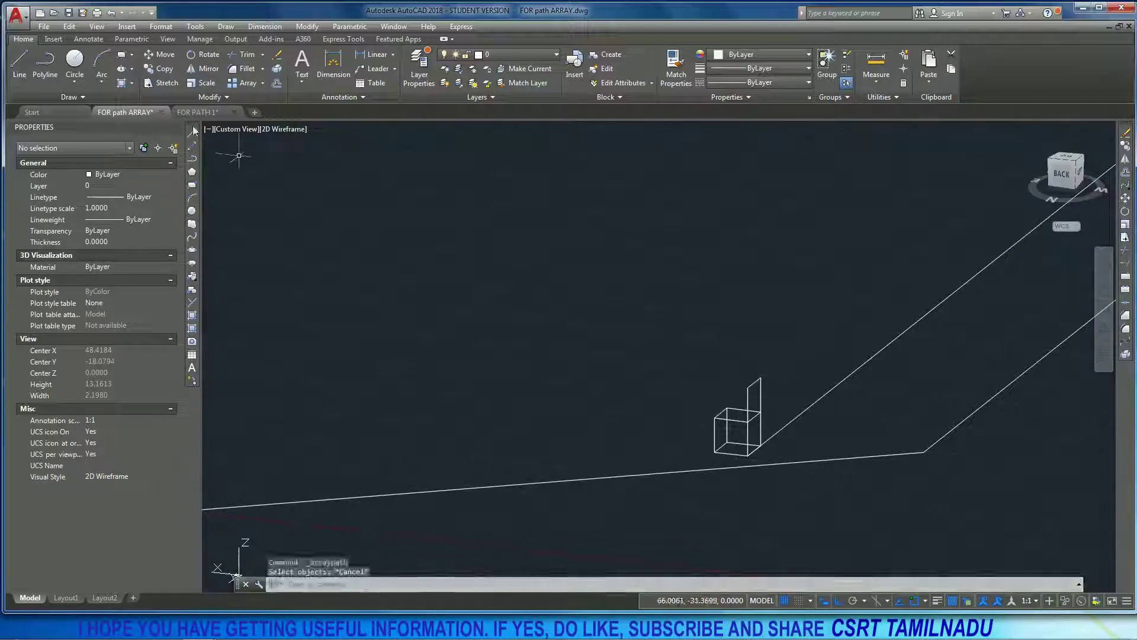
pyautogui.click(263, 82)
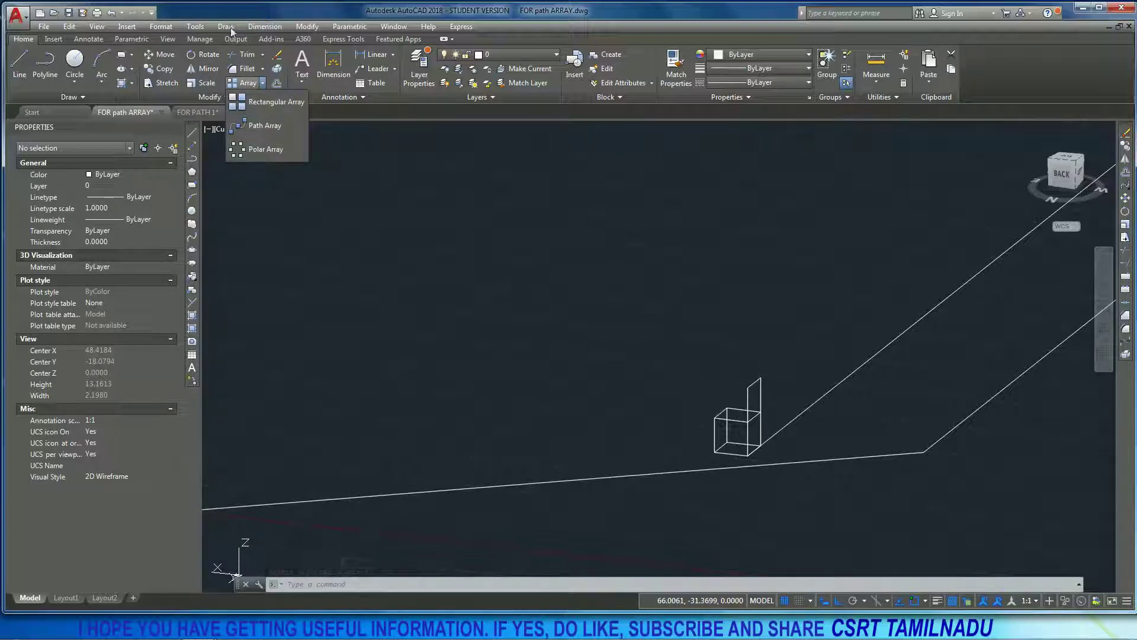
pyautogui.click(306, 24)
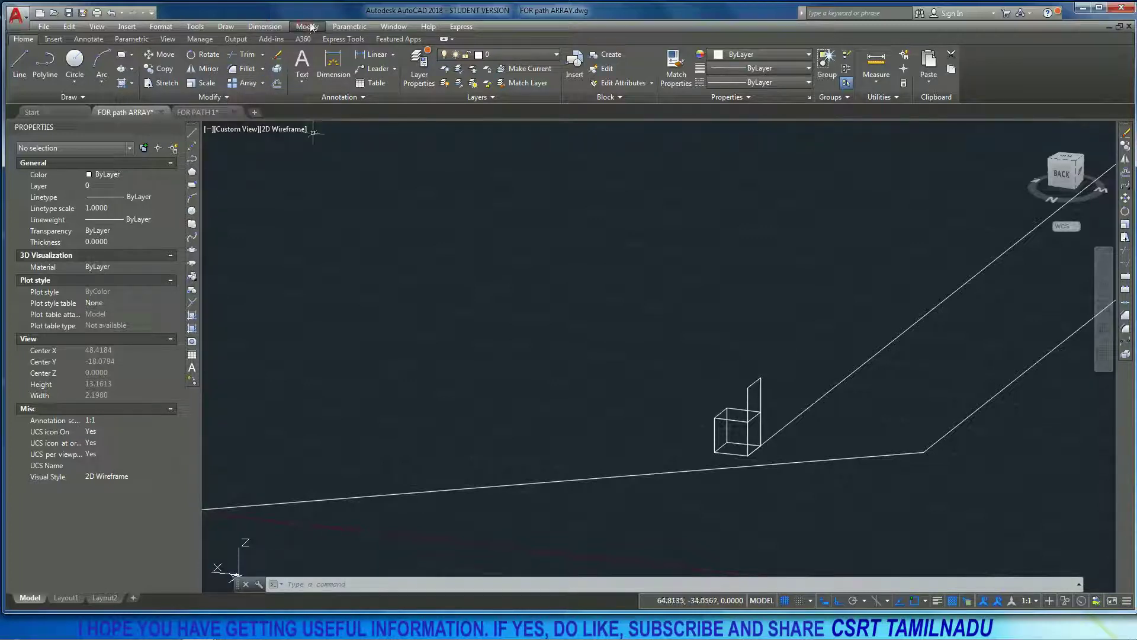
pyautogui.click(308, 24)
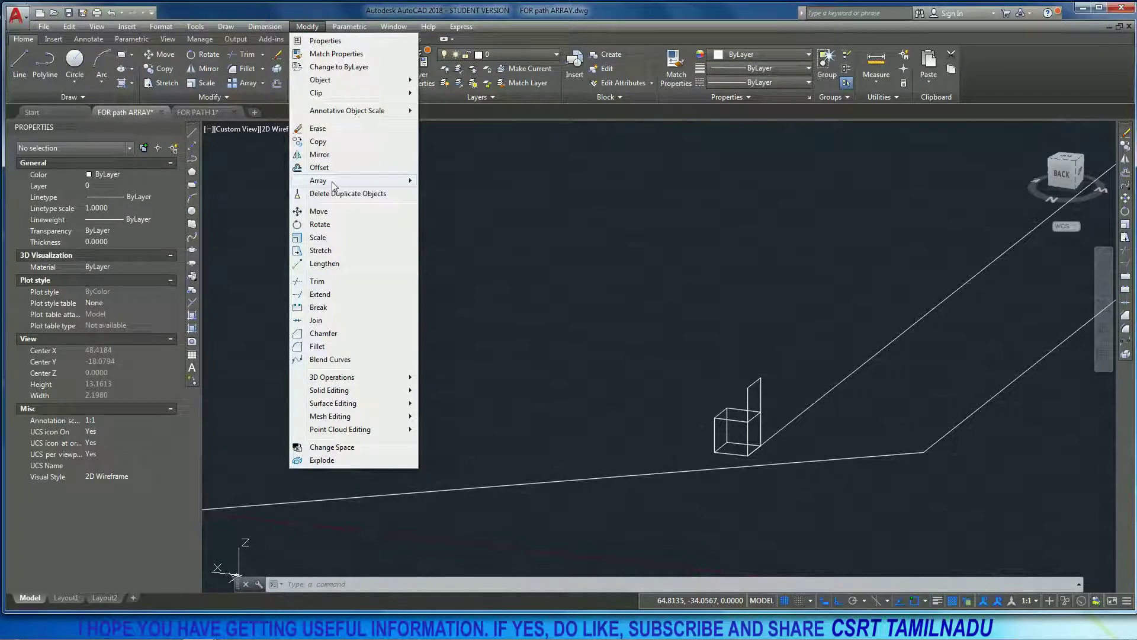
pyautogui.moveTo(335, 180)
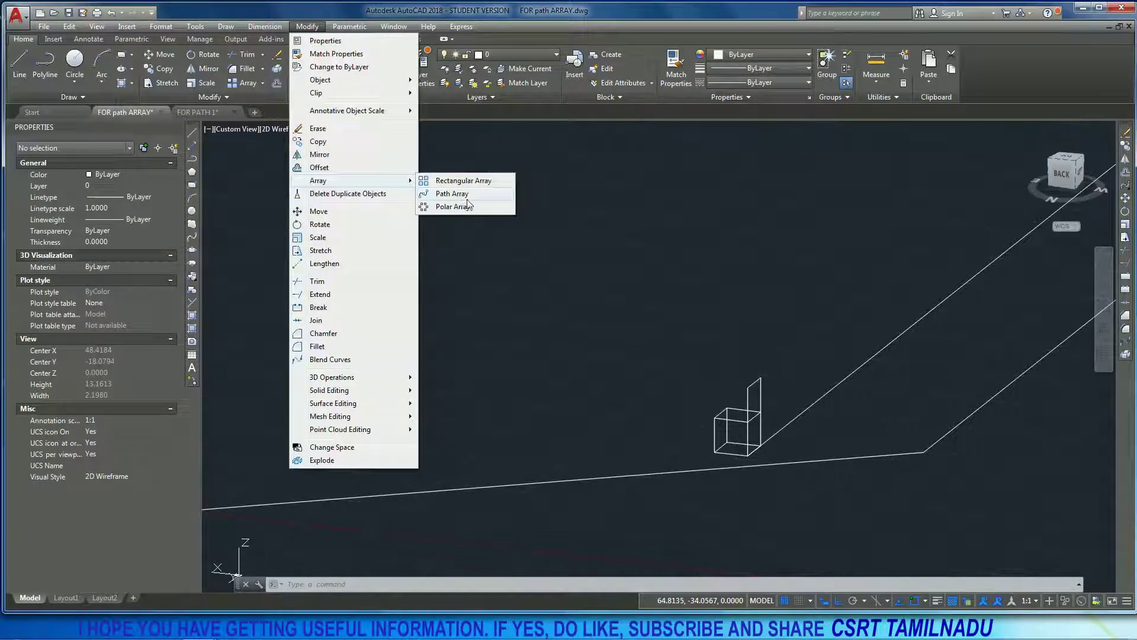
pyautogui.click(642, 343)
pyautogui.click(705, 374)
# Step: Create a path array of the whole wireframe chair, using the adjoining straight line on the room floor as the path
pyautogui.write('ari')
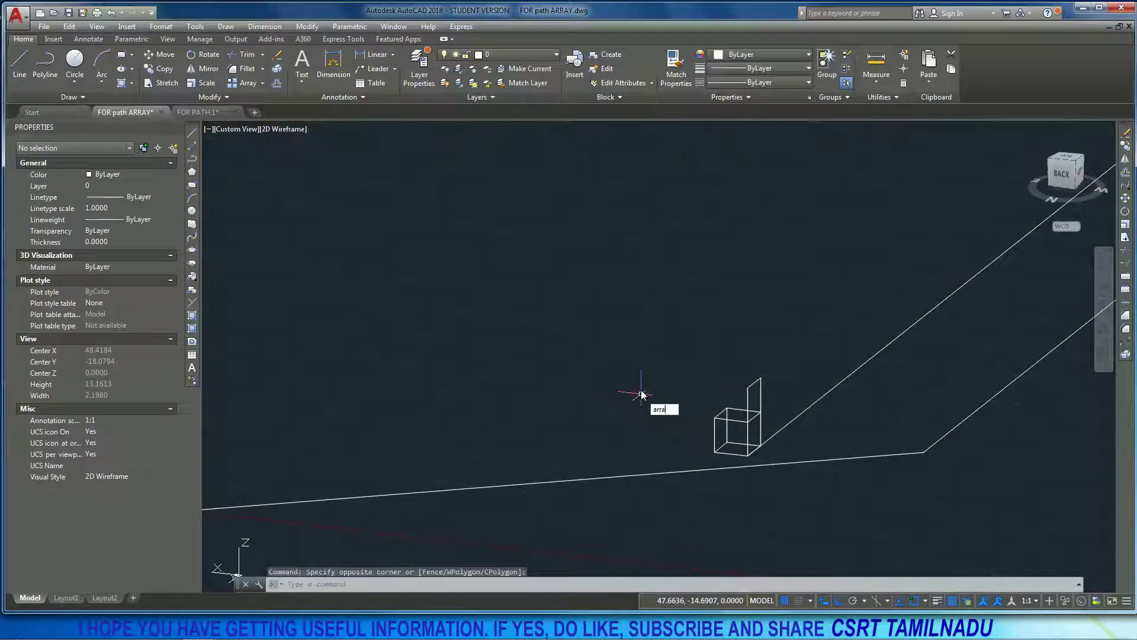
pyautogui.click(699, 411)
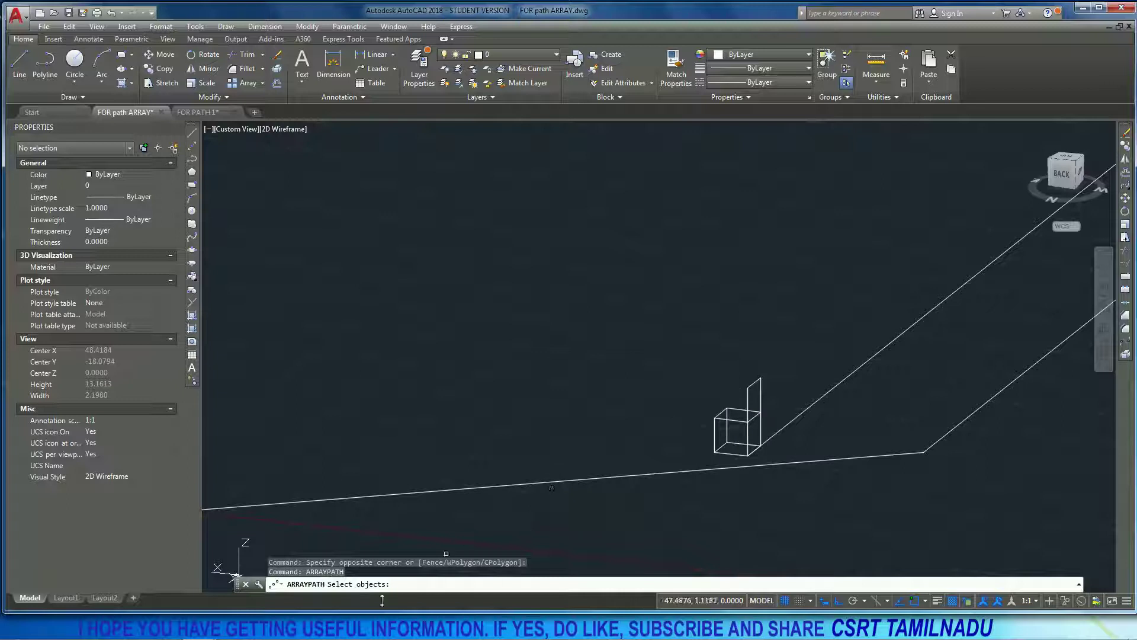
pyautogui.scroll(-5, 628, 466)
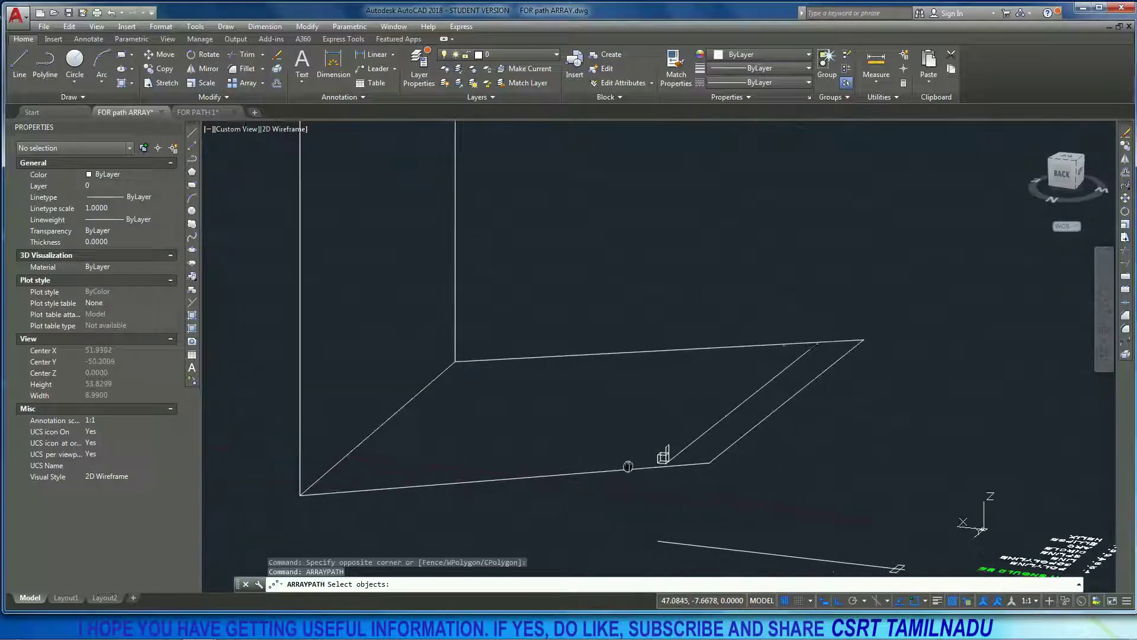
pyautogui.scroll(2, 627, 466)
pyautogui.scroll(-1, 628, 467)
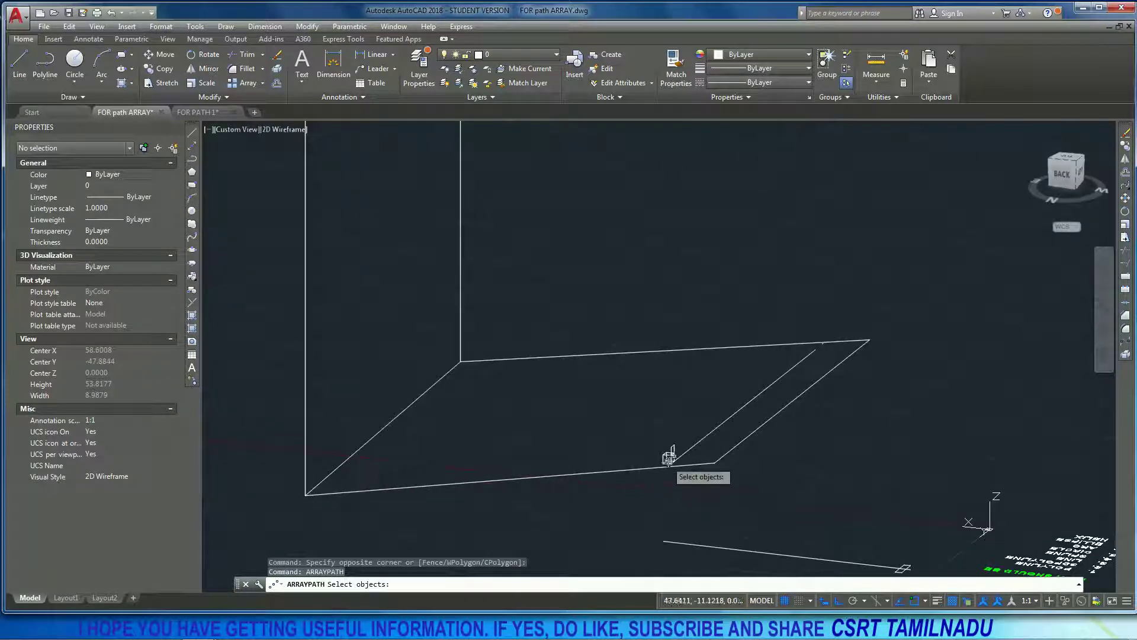
pyautogui.scroll(3, 629, 451)
pyautogui.scroll(-3, 628, 420)
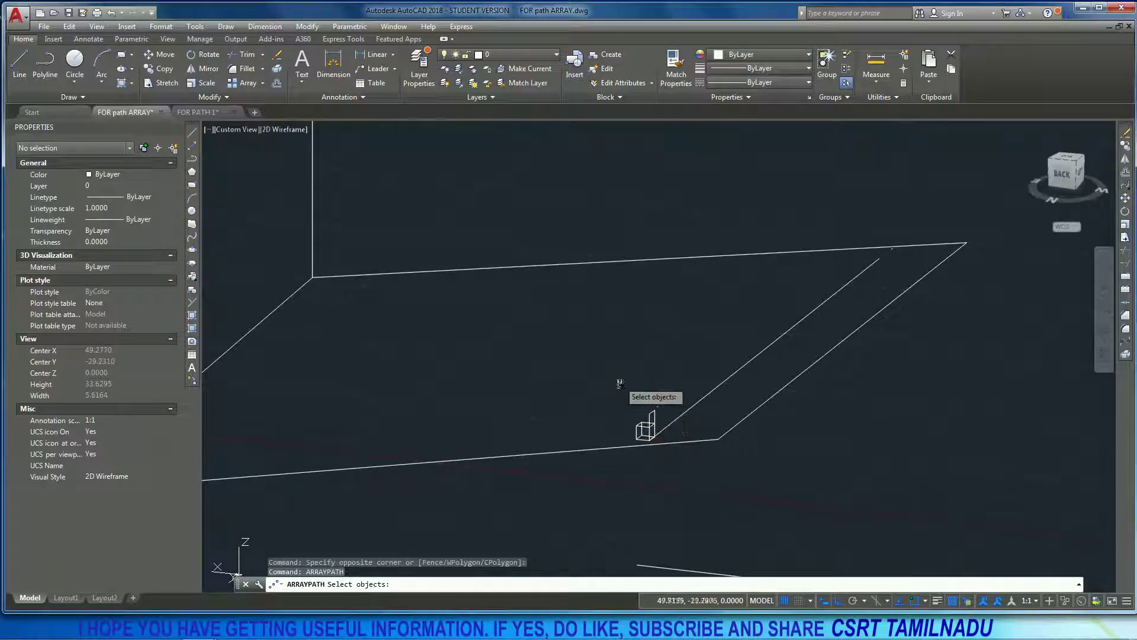
pyautogui.click(613, 415)
pyautogui.click(680, 467)
pyautogui.scroll(6, 658, 433)
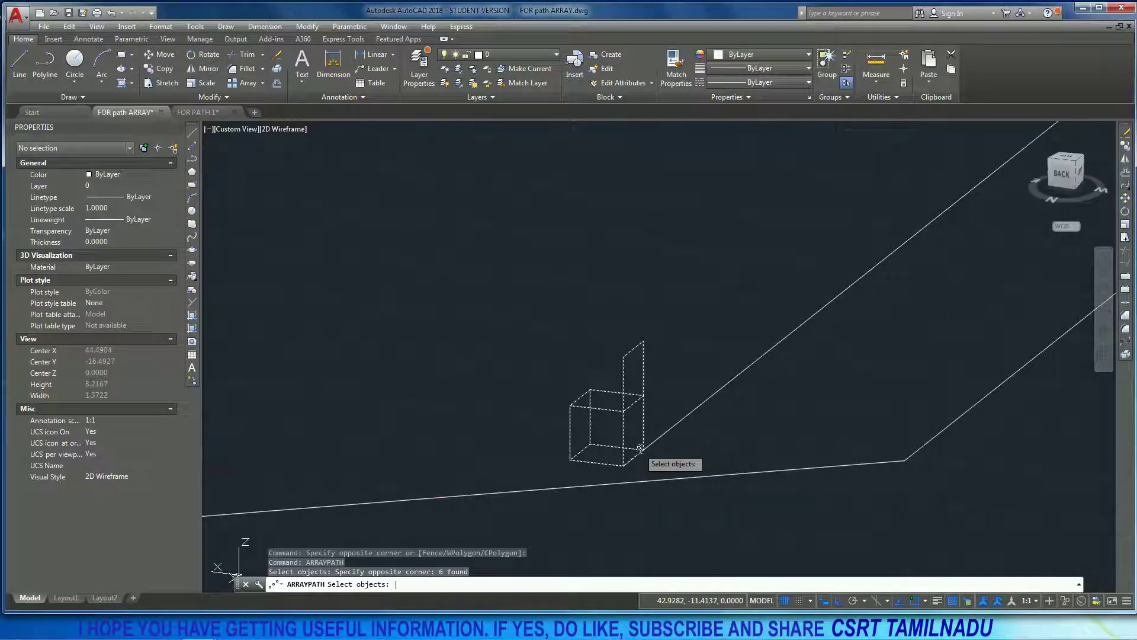
pyautogui.press('Return')
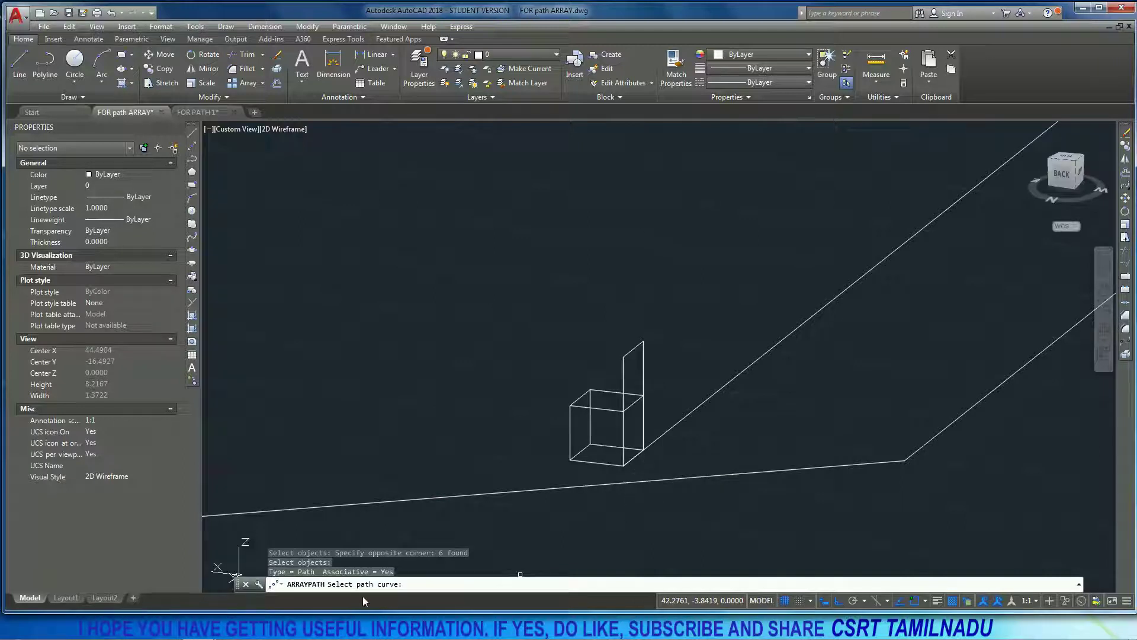
pyautogui.scroll(-6, 592, 465)
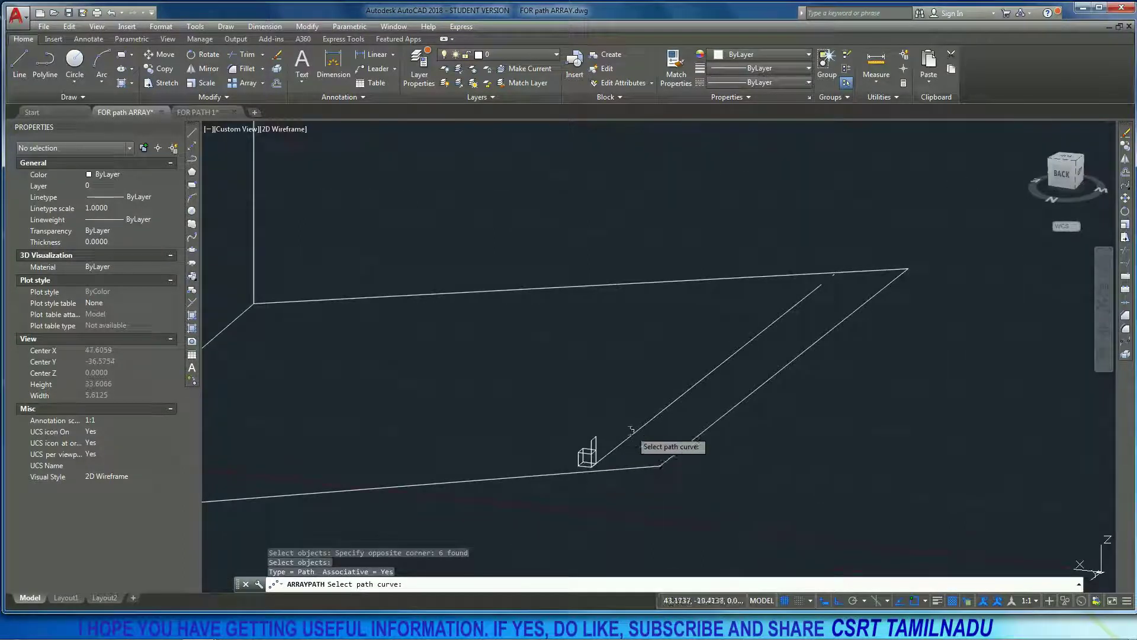
pyautogui.click(634, 431)
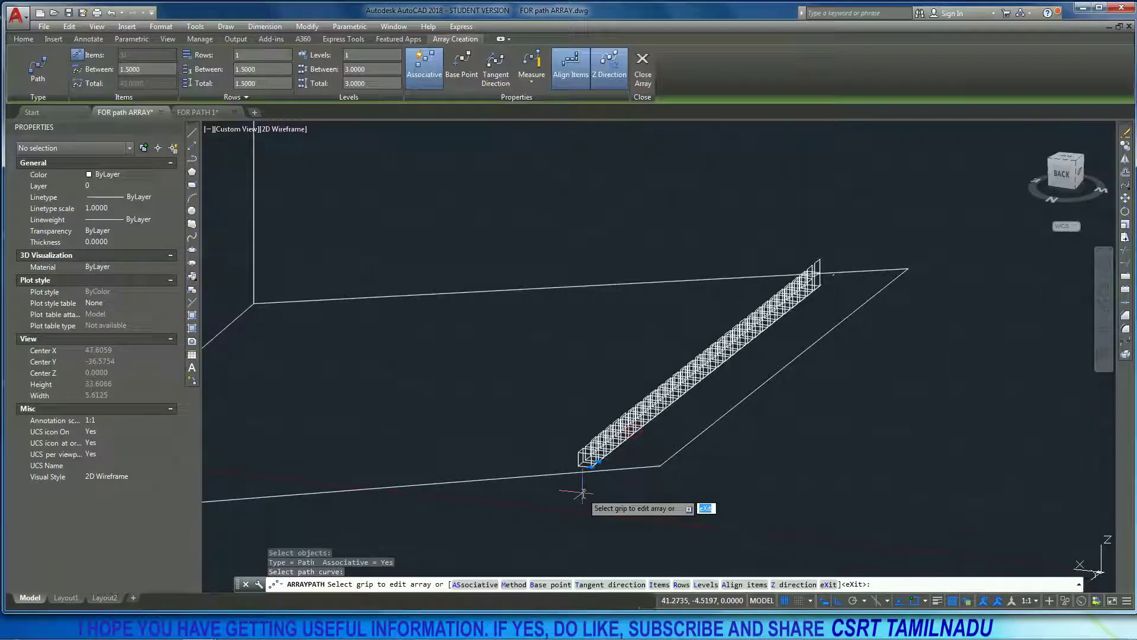
# Step: Set the chair array's Associative option to Yes
pyautogui.keyDown('shift'); pyautogui.moveTo(583, 488); pyautogui.dragTo(769, 487, button='middle'); pyautogui.keyUp('shift')
pyautogui.keyDown('shift'); pyautogui.moveTo(854, 451); pyautogui.dragTo(624, 533, button='middle'); pyautogui.keyUp('shift')
pyautogui.scroll(2, 887, 489)
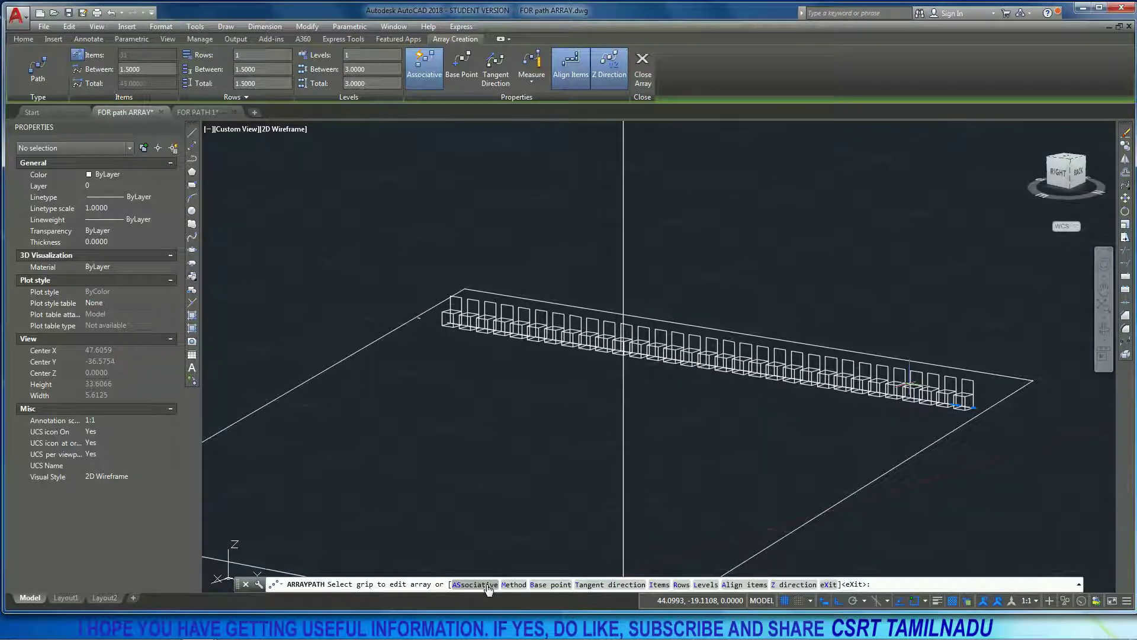
pyautogui.click(488, 585)
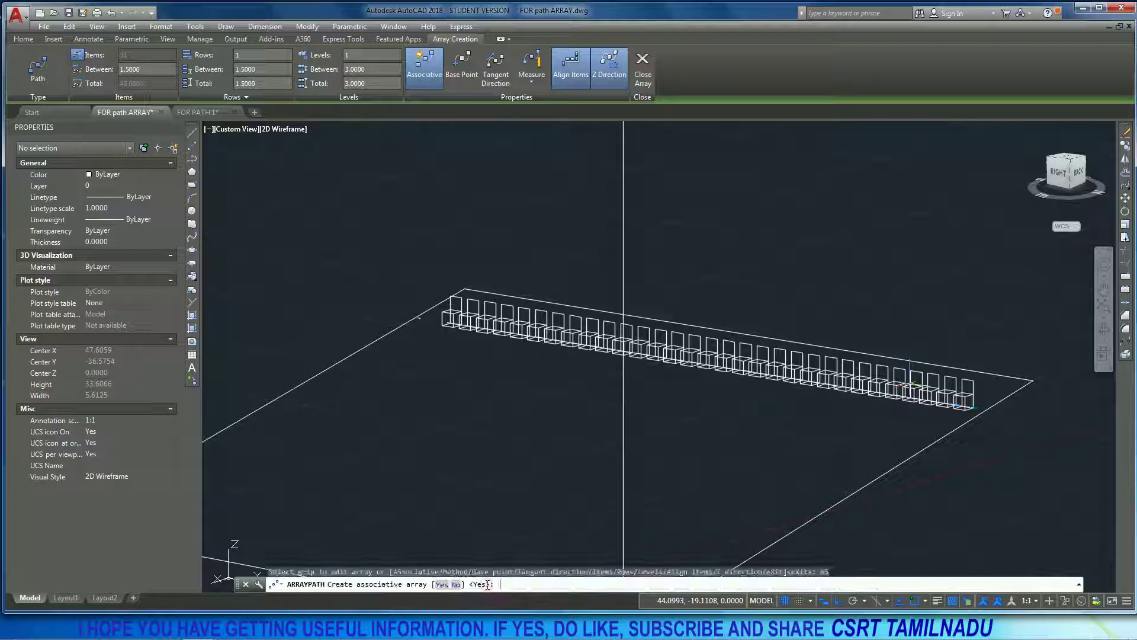
pyautogui.click(441, 586)
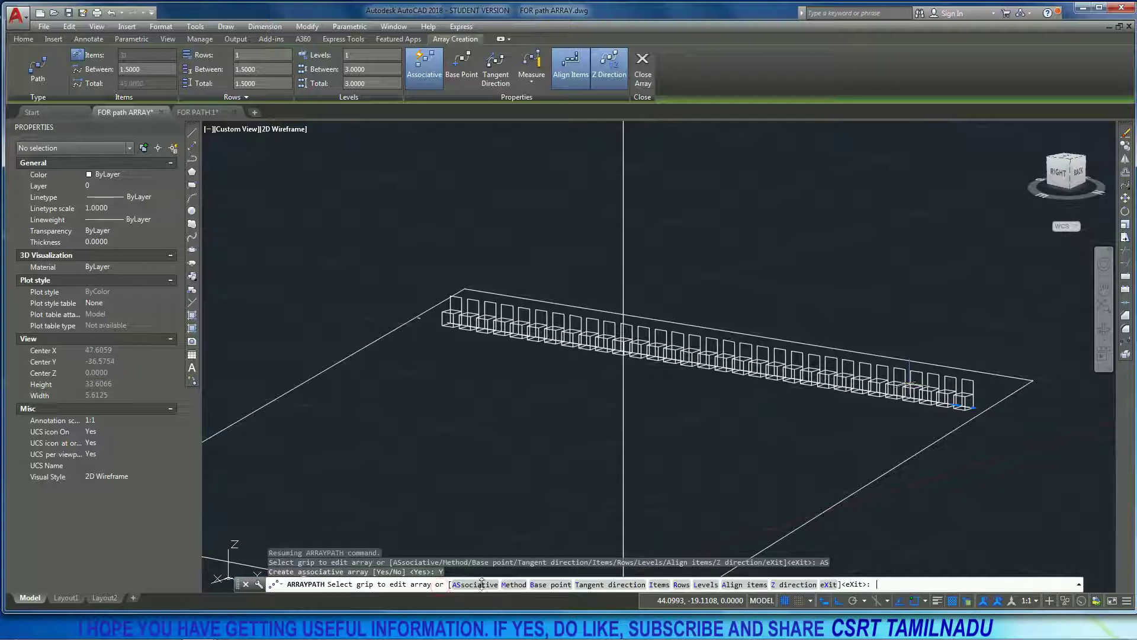
# Step: Set the chair array's path method to Divide
pyautogui.click(514, 585)
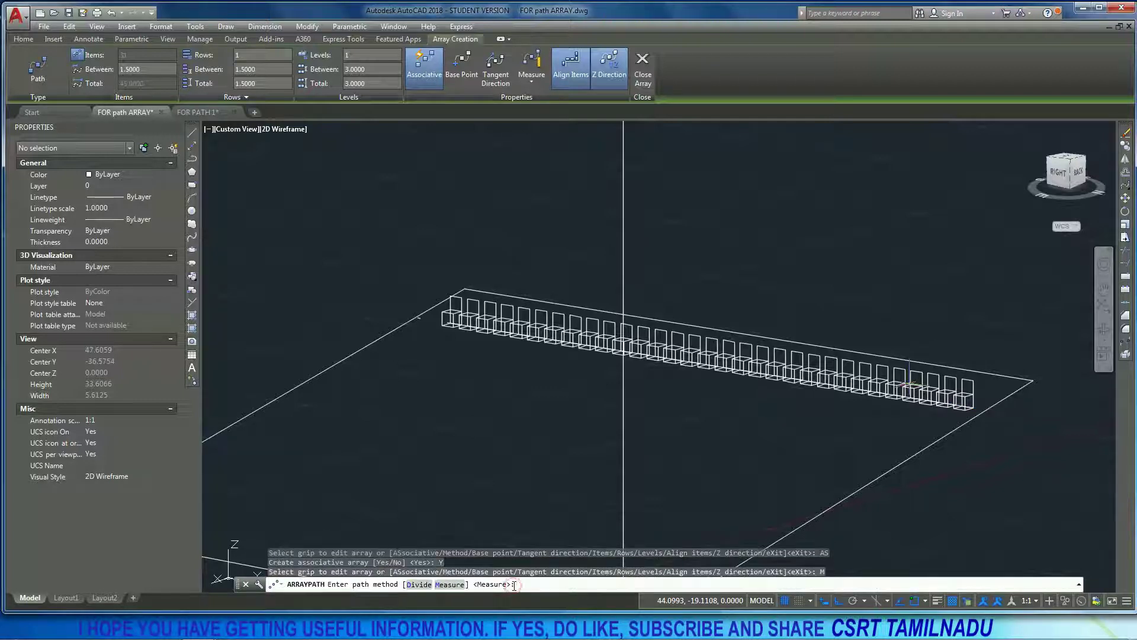
pyautogui.click(419, 584)
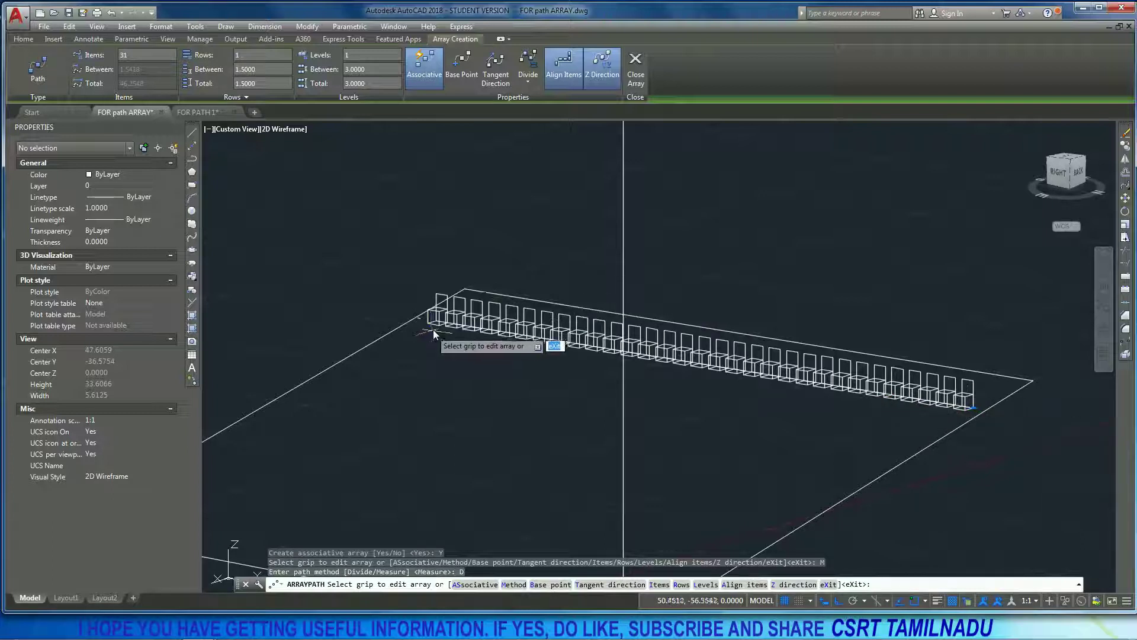
pyautogui.click(513, 584)
pyautogui.write('D')
pyautogui.press('Return')
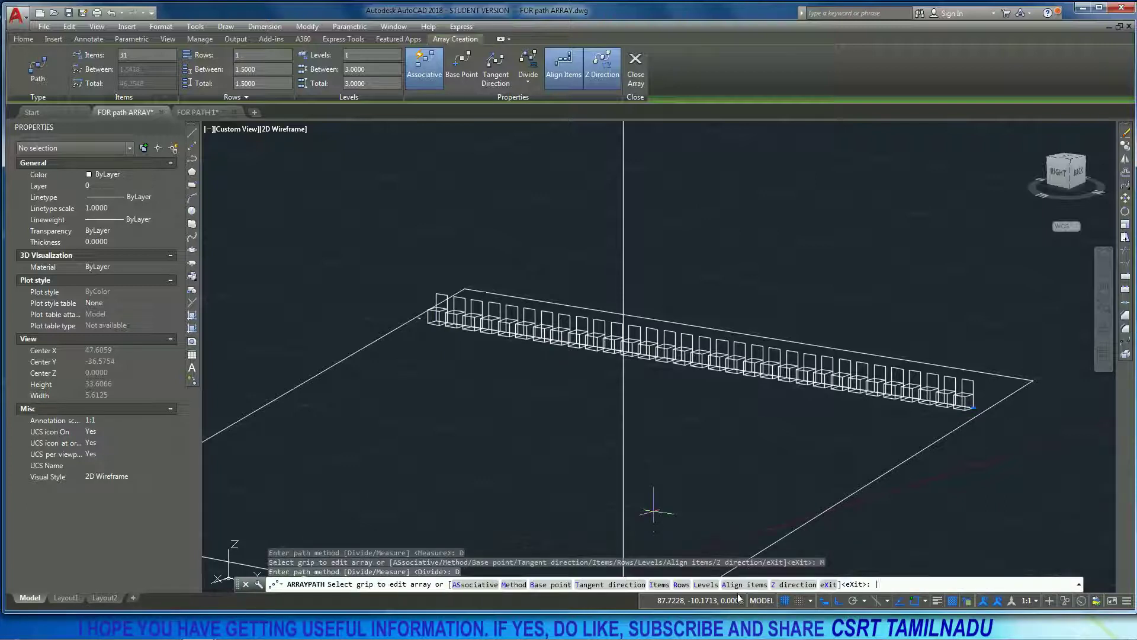
# Step: Set the number of chairs along the path to 20, and reduce it to 10
pyautogui.click(667, 585)
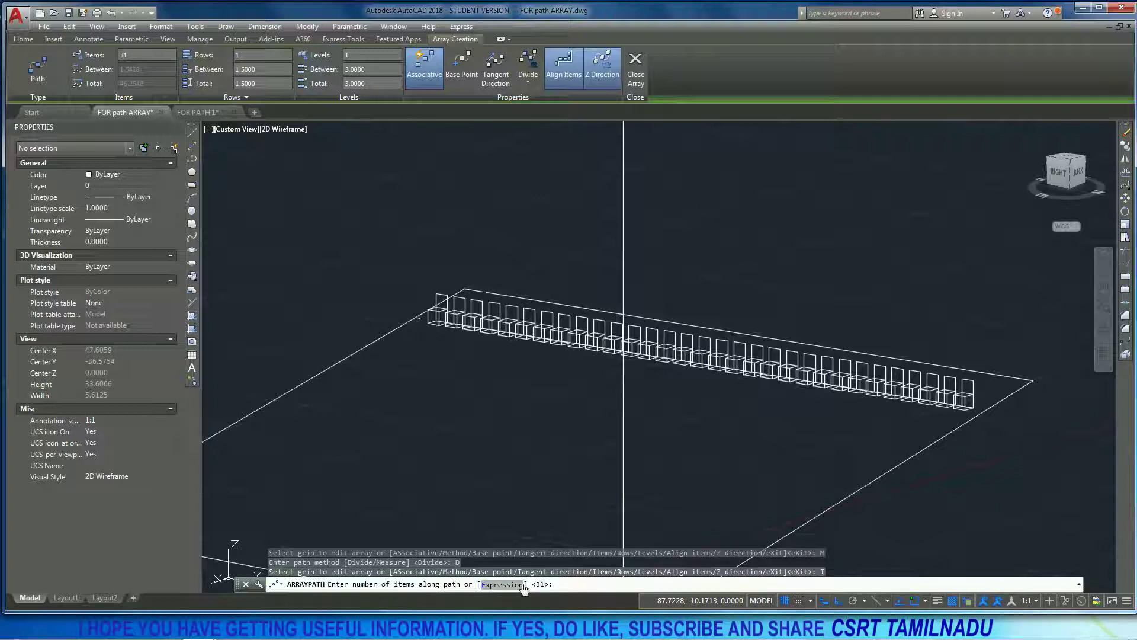
pyautogui.write('20')
pyautogui.press('Return')
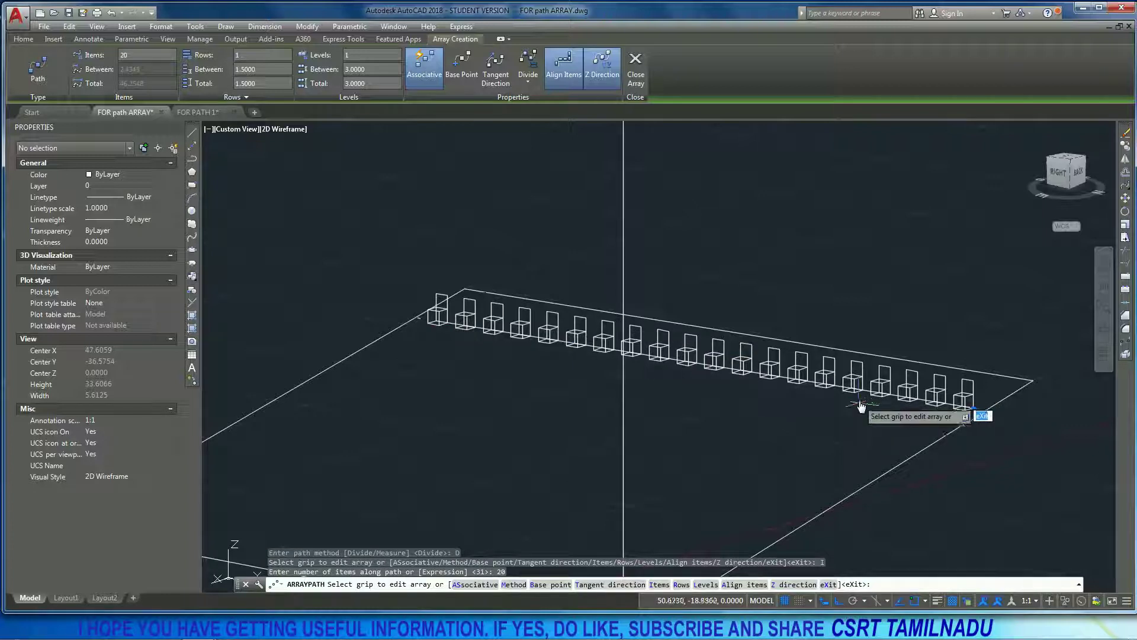
pyautogui.click(663, 584)
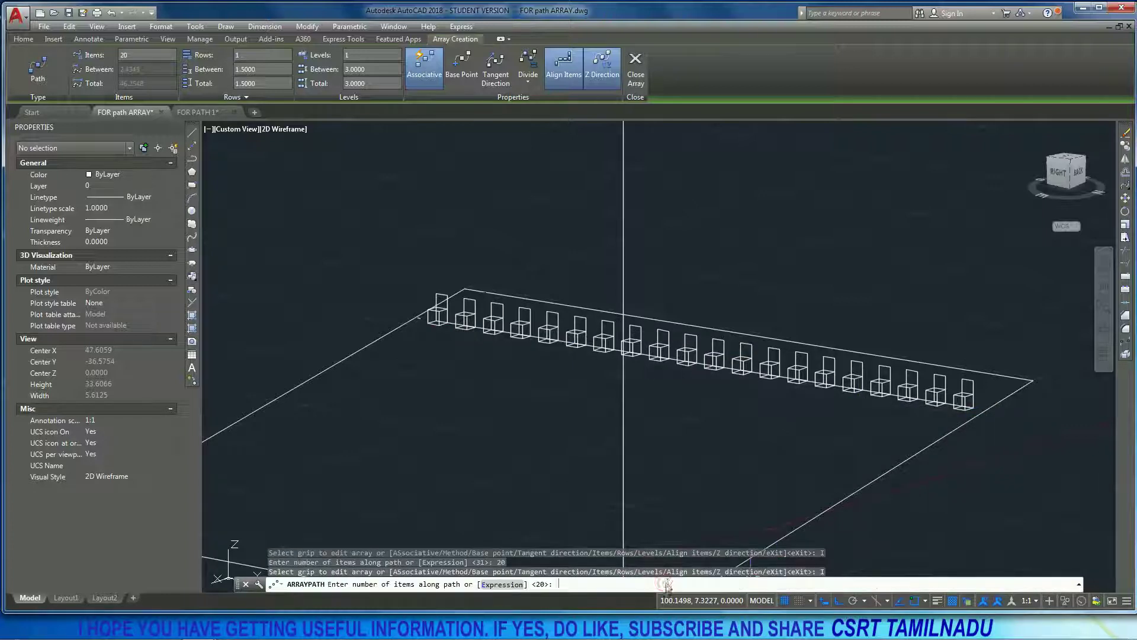
pyautogui.press('Return')
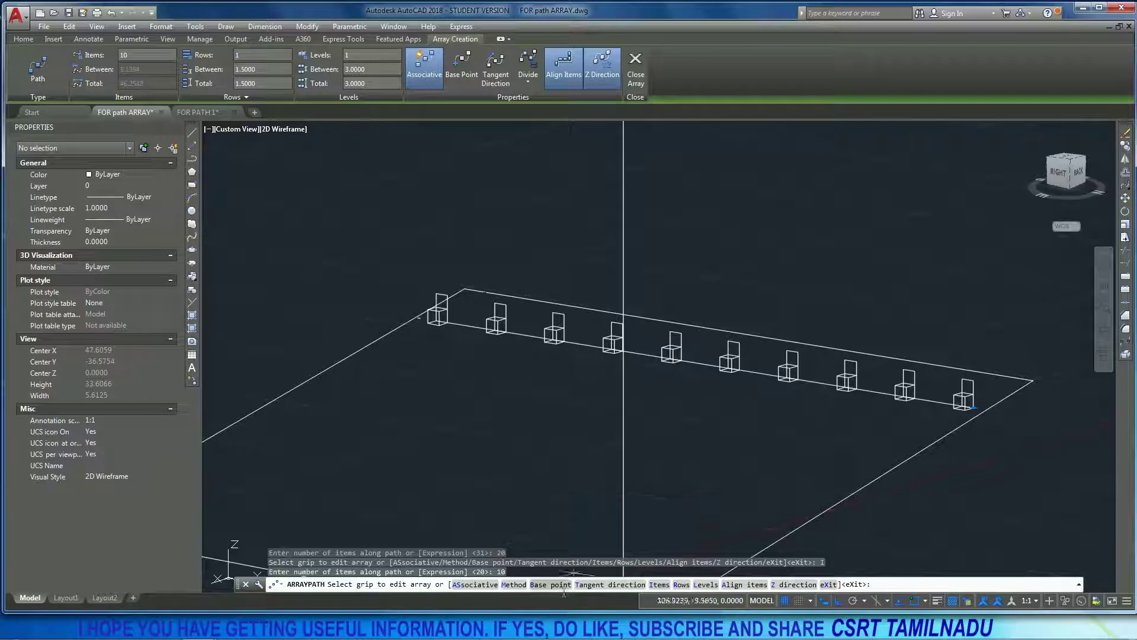
# Step: Switch the array's path method to Measure, with a spacing of 3 and 15 items
pyautogui.click(514, 585)
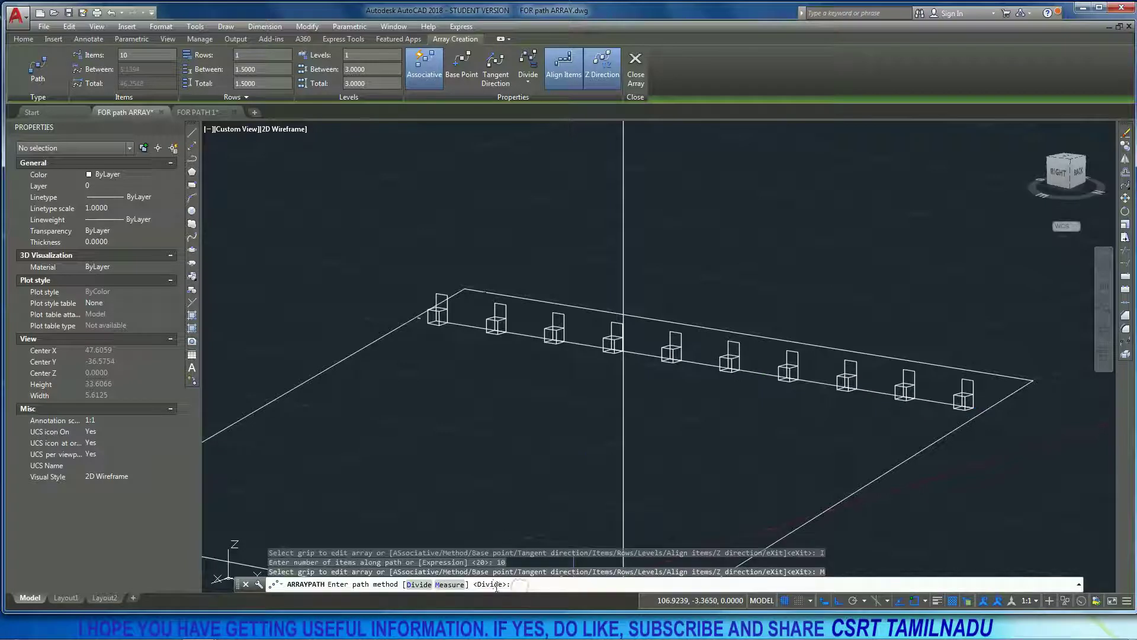
pyautogui.click(448, 585)
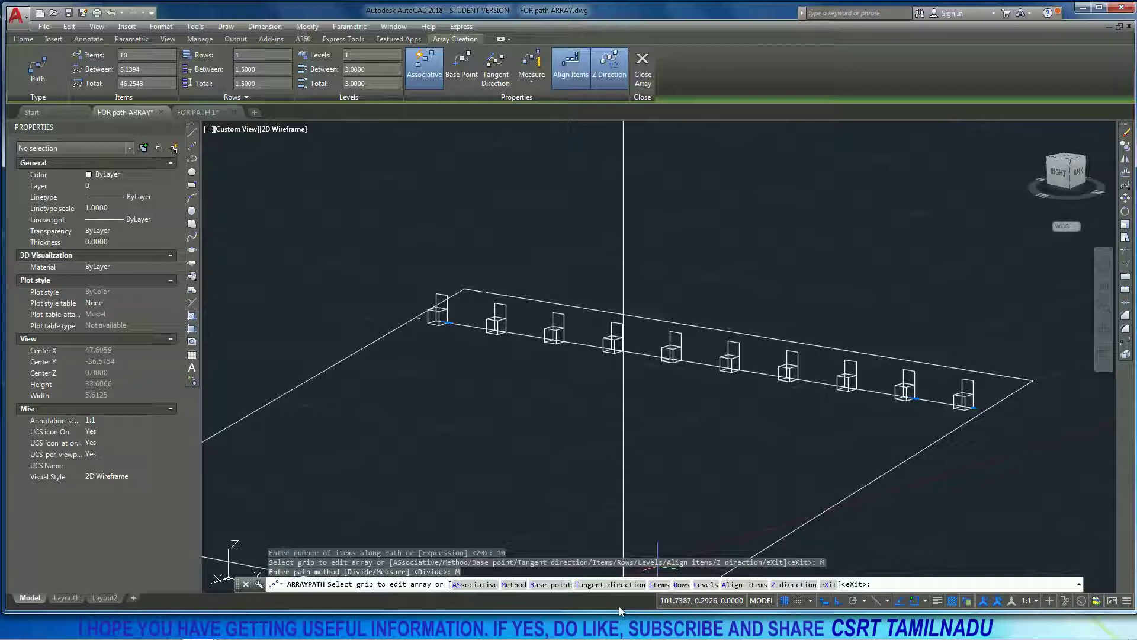
pyautogui.click(659, 584)
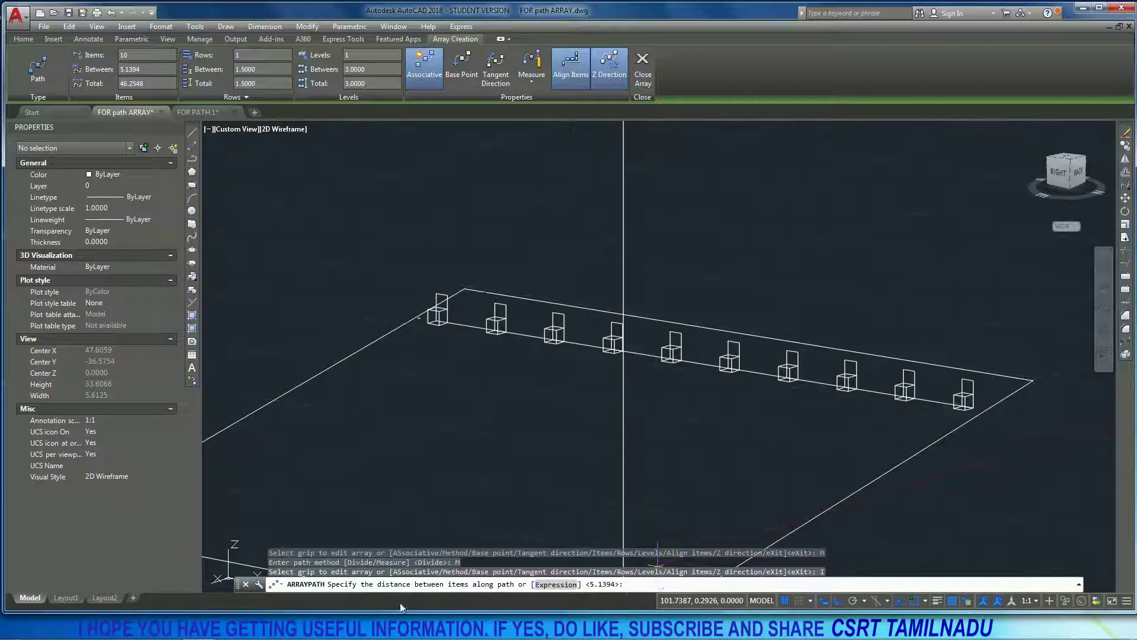
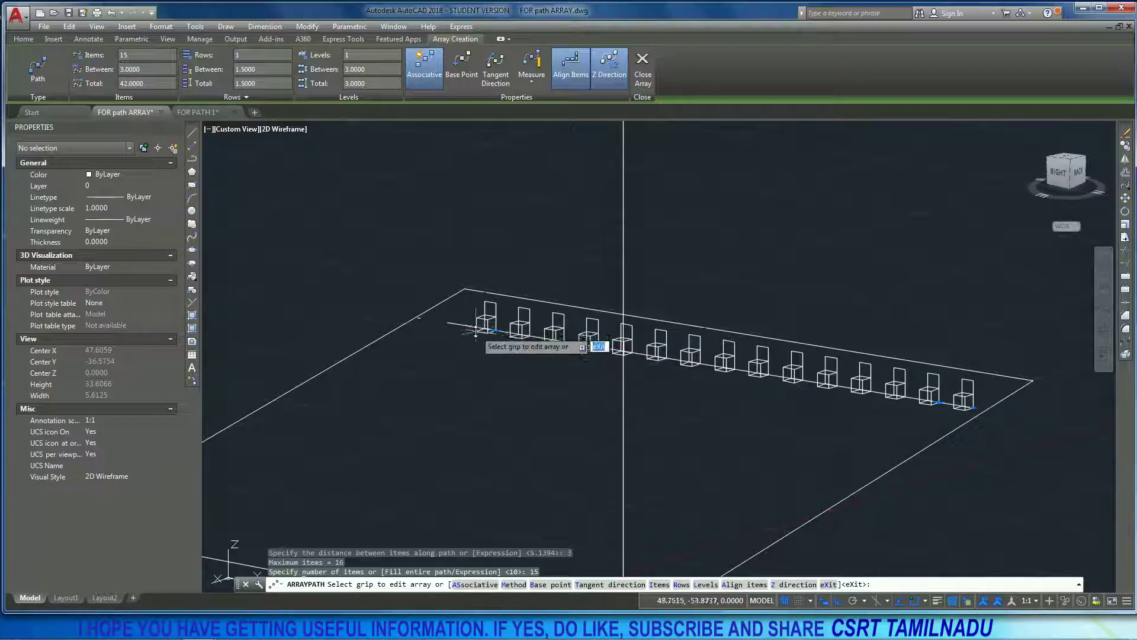
# Step: Set the measured array's item spacing to 3 and its number of items to 10
pyautogui.click(659, 585)
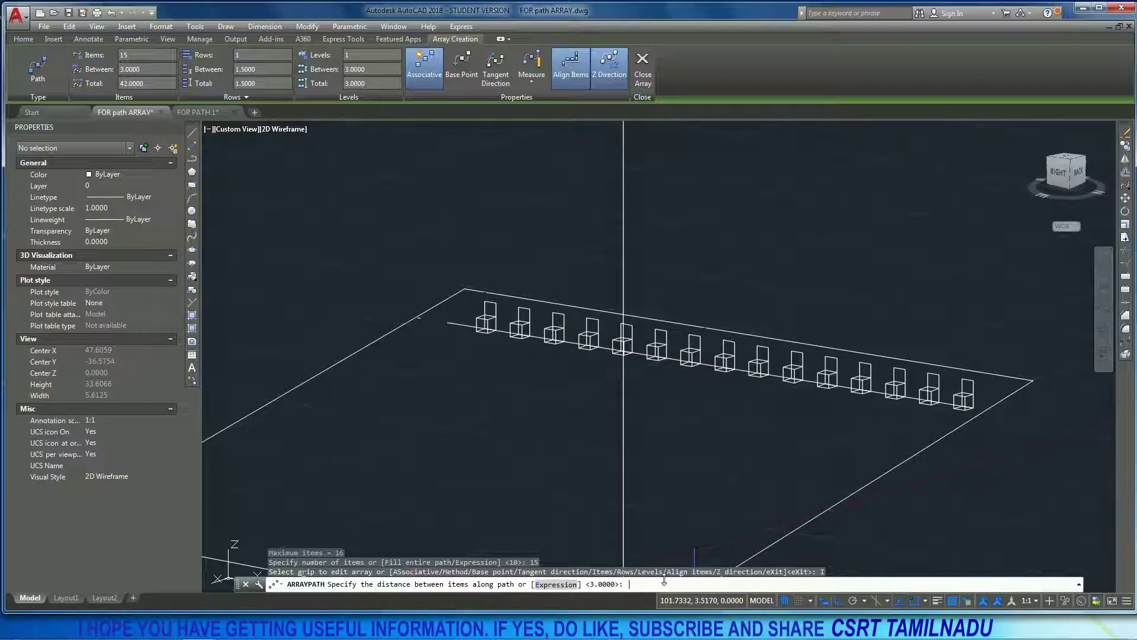
pyautogui.write('3')
pyautogui.press('Return')
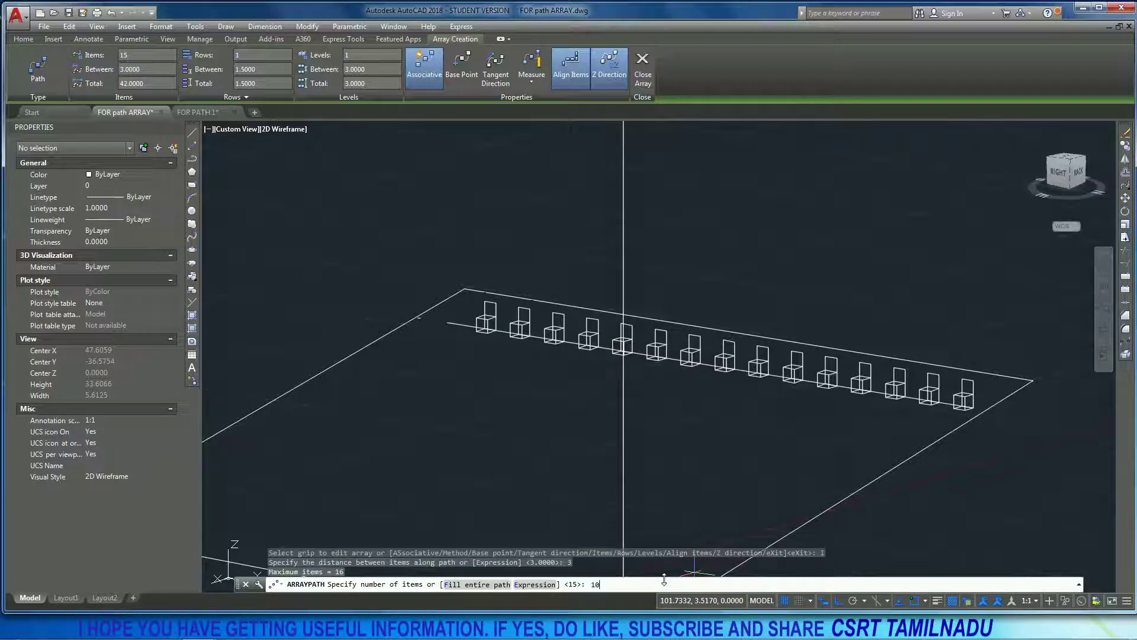
pyautogui.write('10')
pyautogui.press('Return')
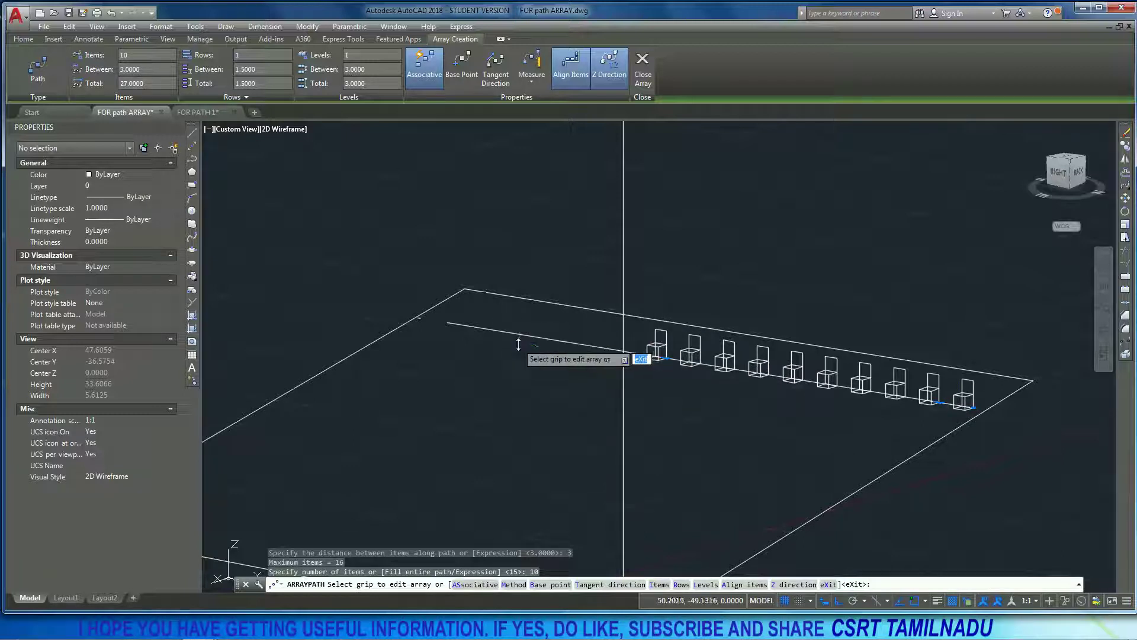
# Step: Switch the chair array's path method back to Divide
pyautogui.click(523, 585)
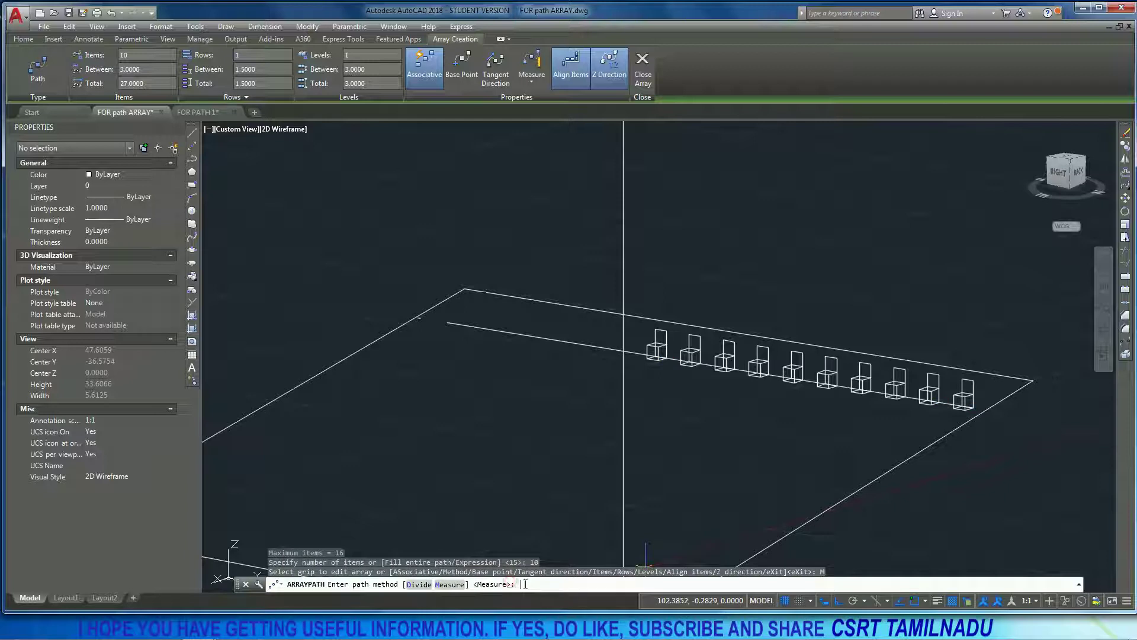
pyautogui.click(420, 585)
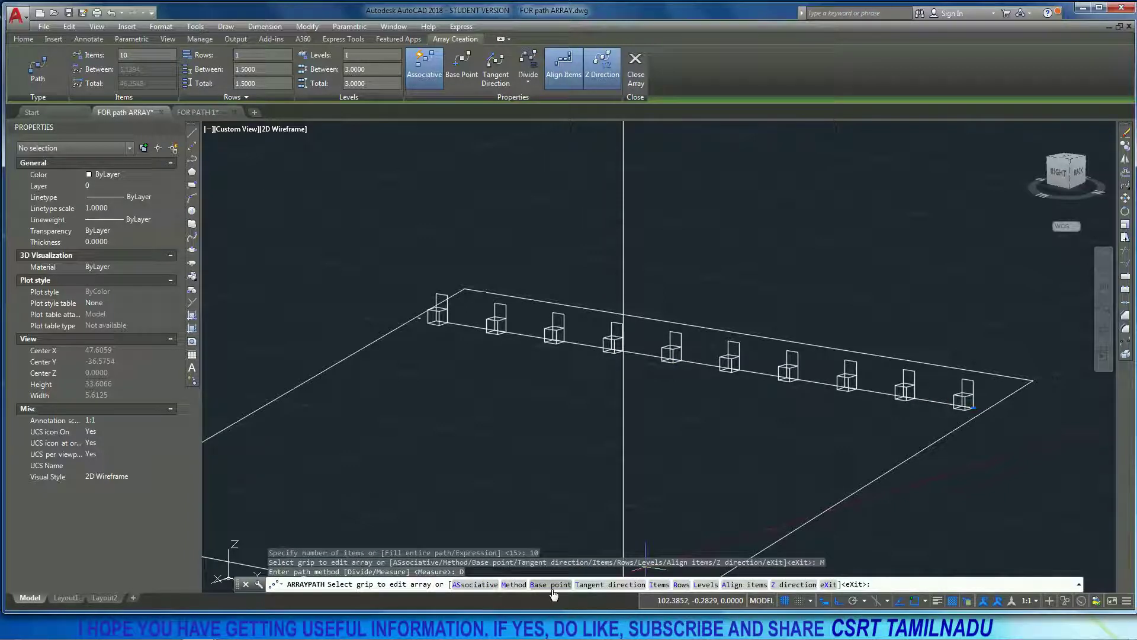
# Step: Try the bottom front corner and the seat's rear corner of the end chair as the array's base point
pyautogui.moveTo(1021, 414); pyautogui.dragTo(920, 446, button='middle')
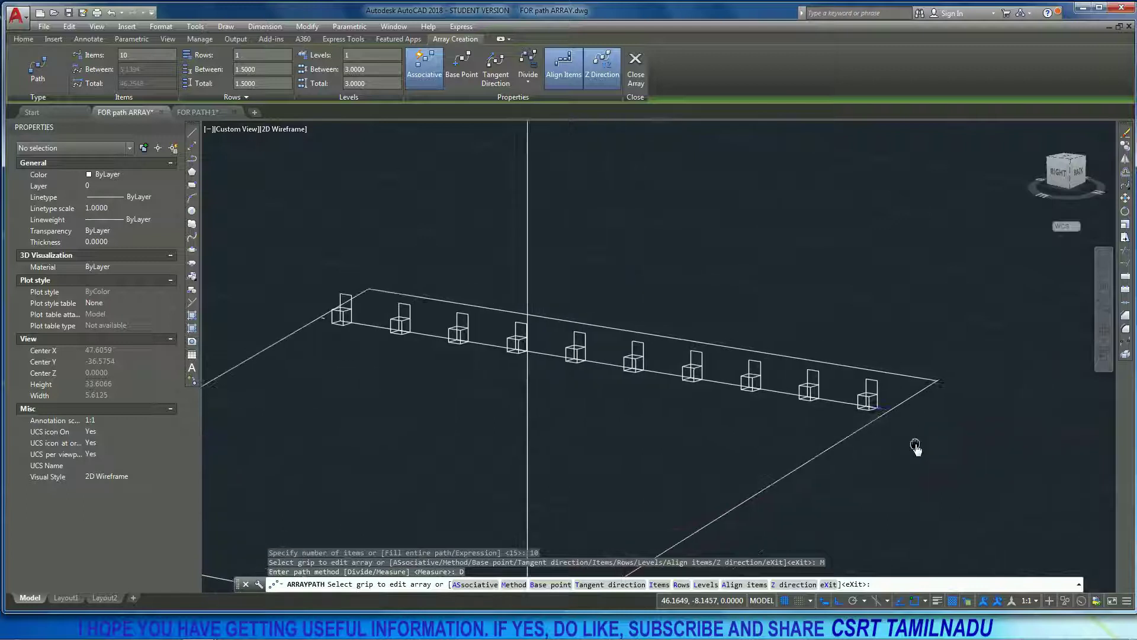
pyautogui.keyDown('shift'); pyautogui.moveTo(908, 393); pyautogui.dragTo(686, 427, button='middle'); pyautogui.keyUp('shift')
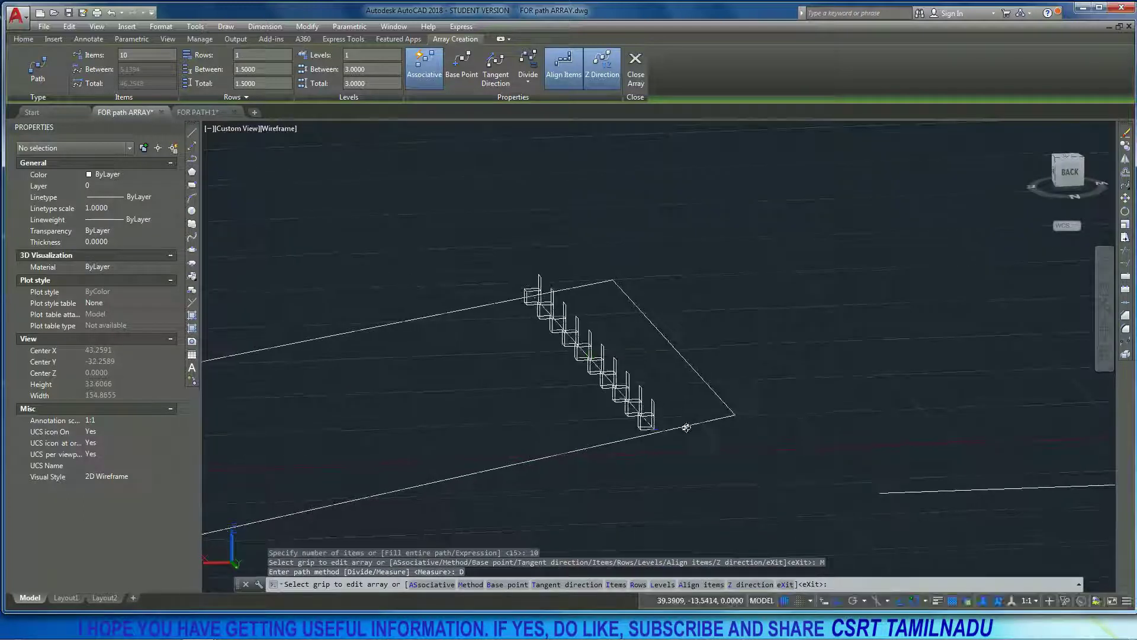
pyautogui.scroll(6, 651, 436)
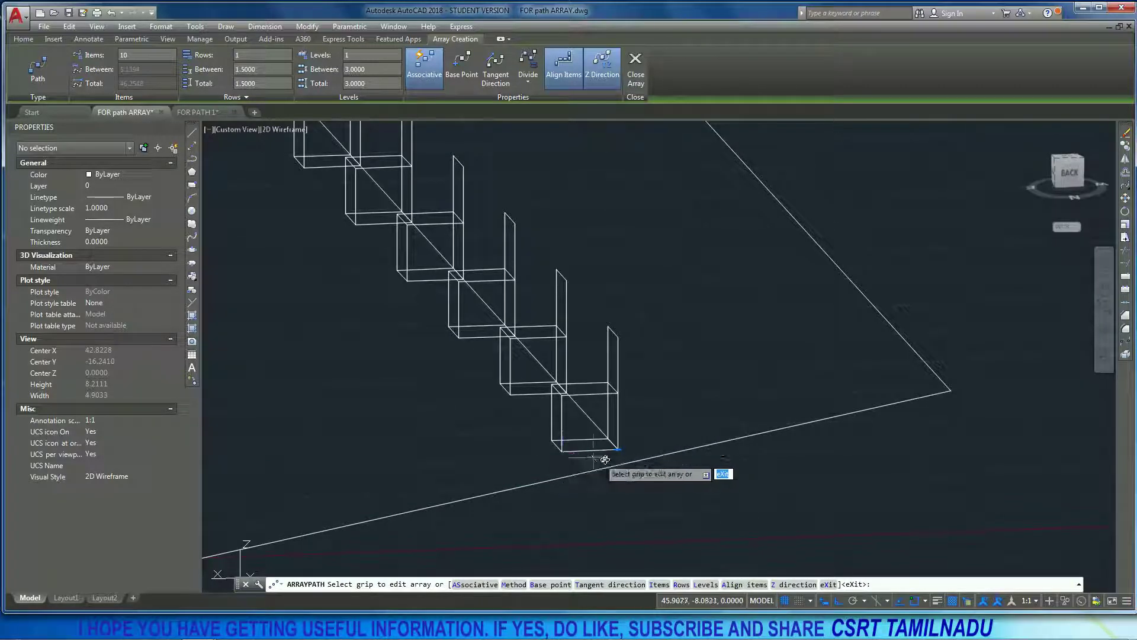
pyautogui.click(544, 586)
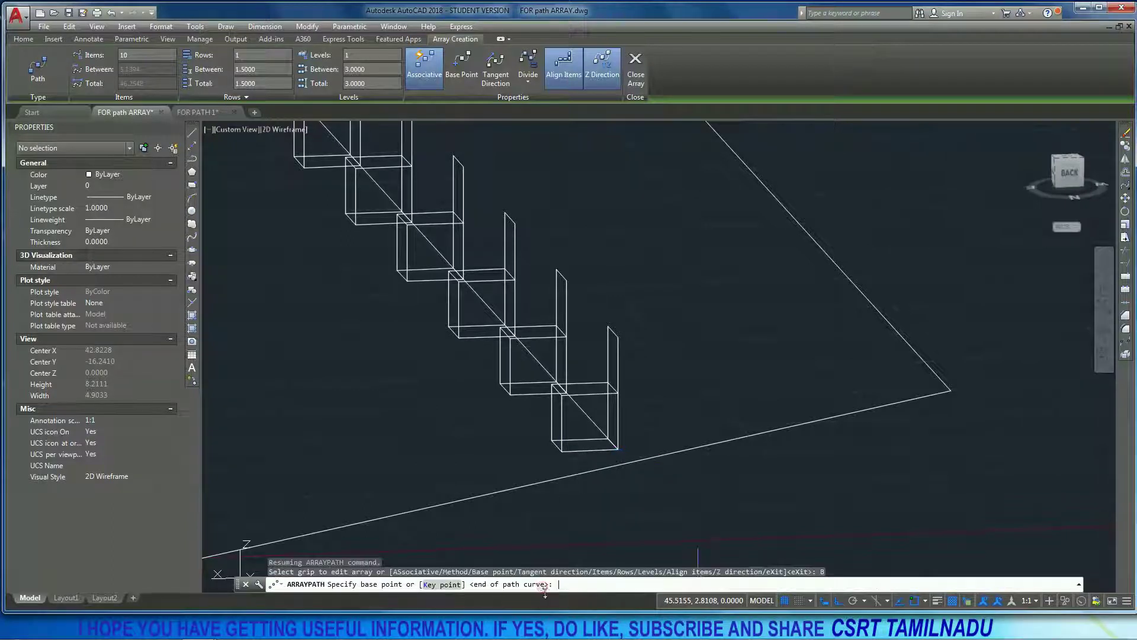
pyautogui.click(563, 453)
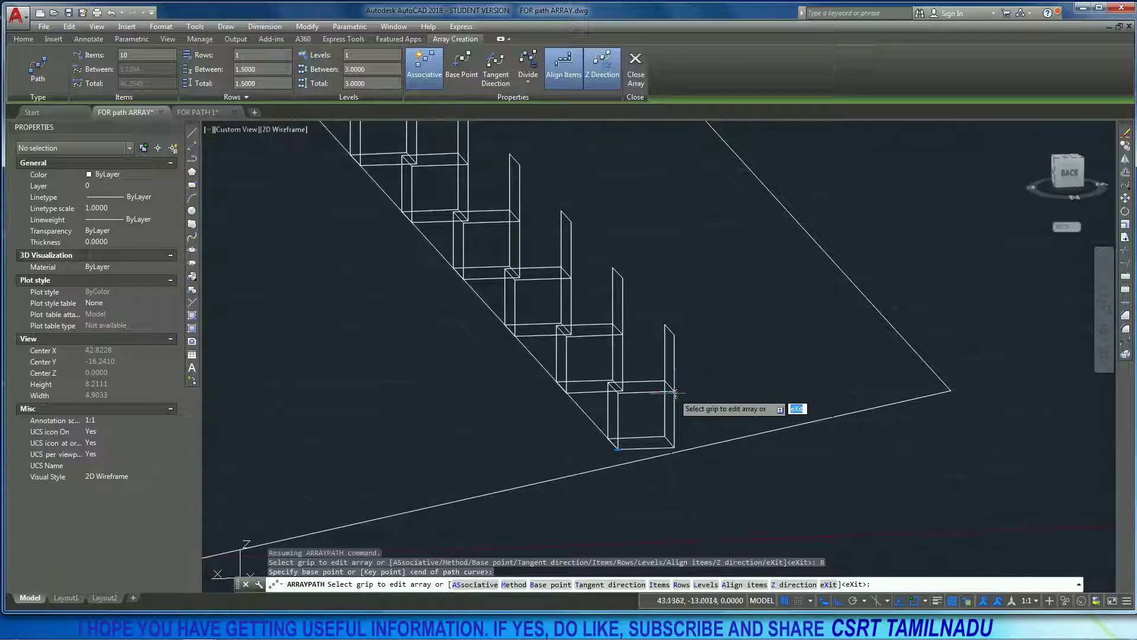
pyautogui.click(551, 584)
pyautogui.click(675, 393)
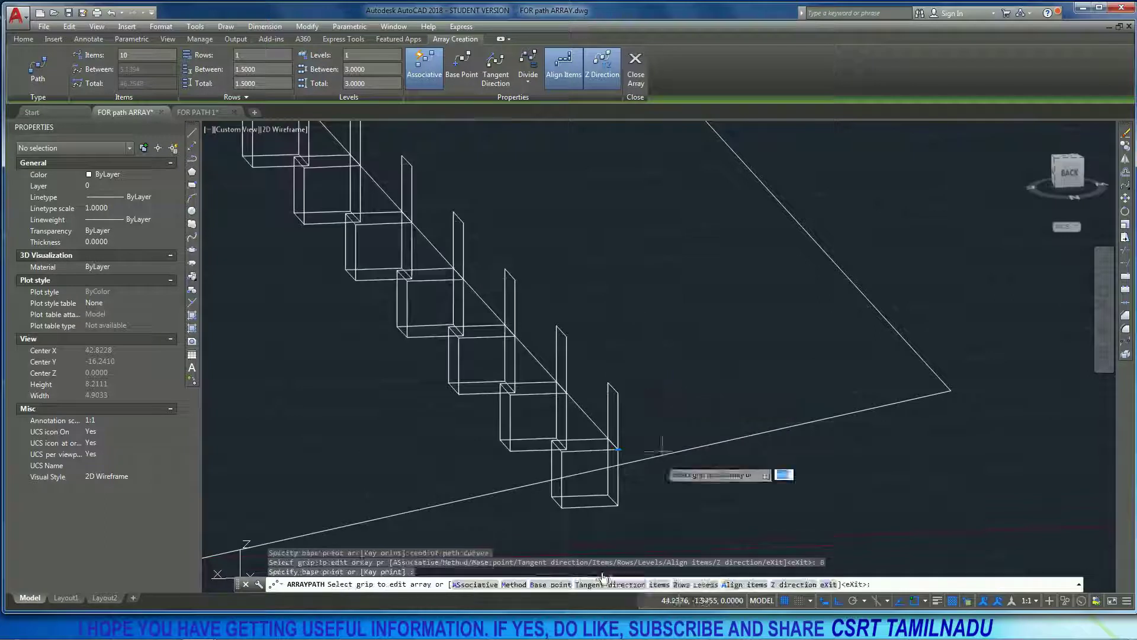
# Step: Set the array's base point to the bottom rear corner of the end chair, directly beneath the backrest
pyautogui.moveTo(667, 432)
pyautogui.keyDown('shift'); pyautogui.mouseDown(button='middle')
pyautogui.moveTo(626, 457)
pyautogui.moveTo(586, 462)
pyautogui.moveTo(674, 434)
pyautogui.mouseUp(button='middle'); pyautogui.keyUp('shift')
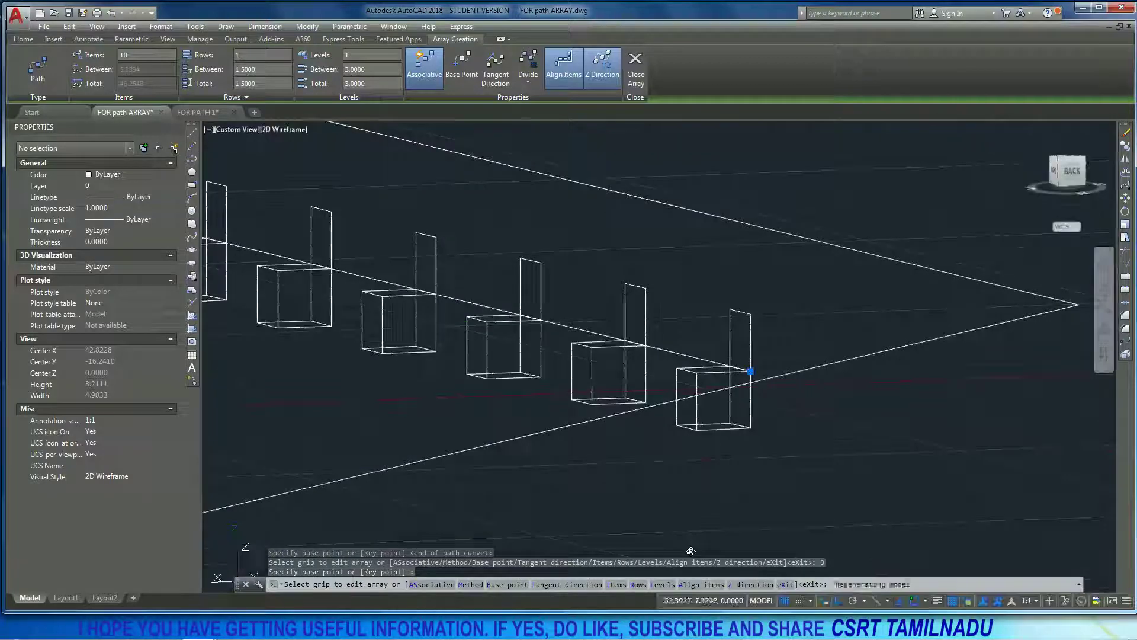
pyautogui.keyDown('shift'); pyautogui.moveTo(741, 467); pyautogui.dragTo(679, 472, button='middle'); pyautogui.keyUp('shift')
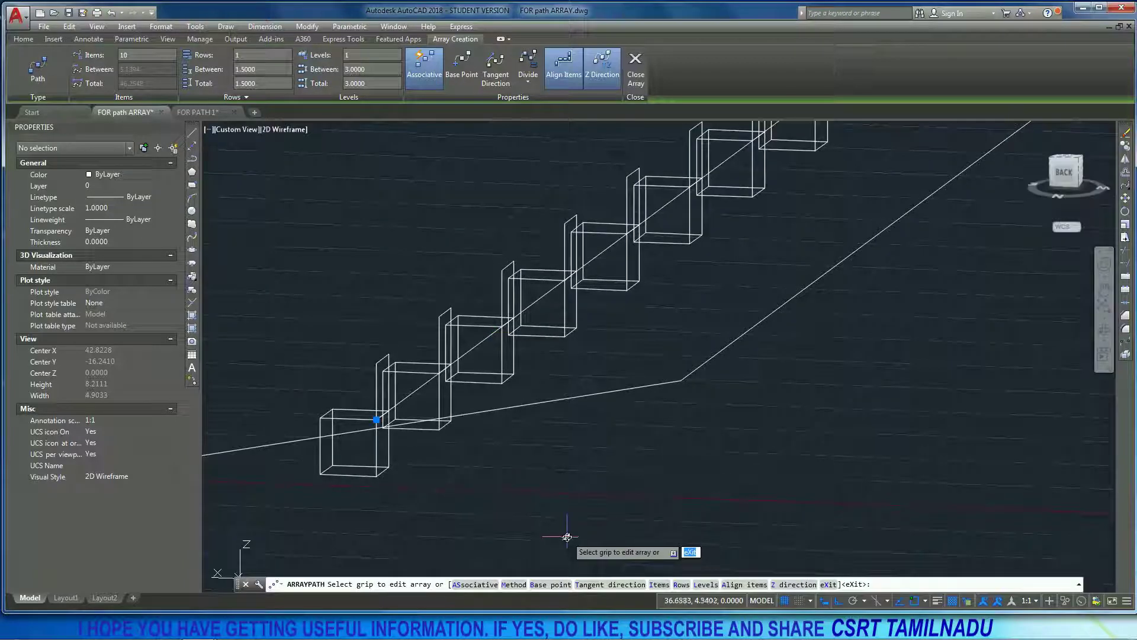
pyautogui.click(548, 588)
pyautogui.click(375, 476)
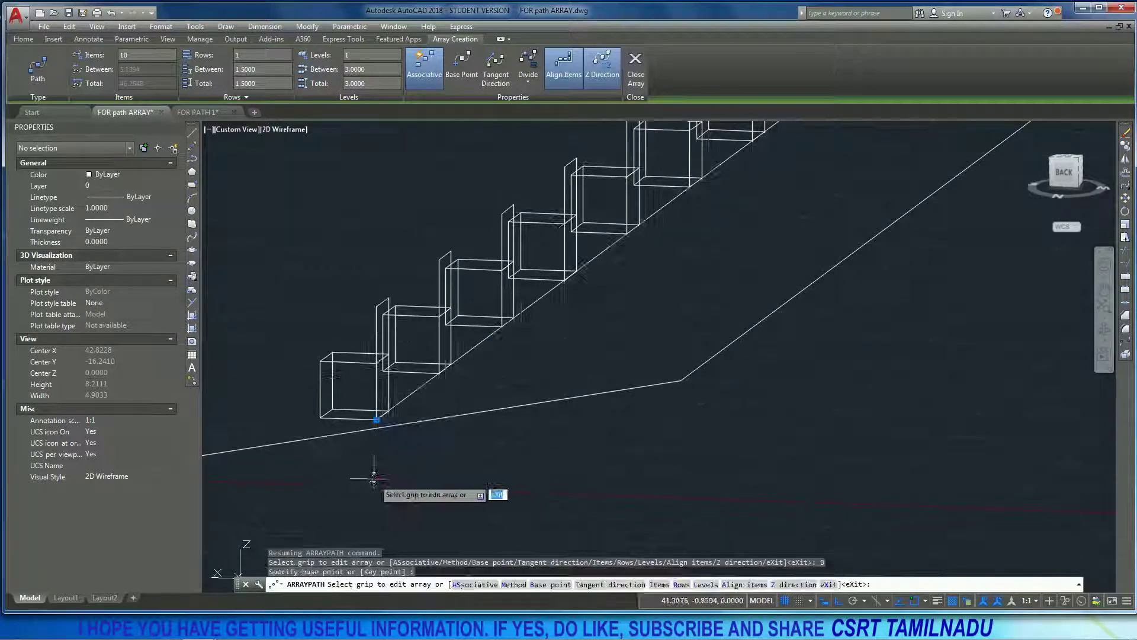
# Step: Define the array's tangent direction along the end chair's bottom side edge, from the rear corner to the front corner
pyautogui.moveTo(409, 405); pyautogui.dragTo(385, 408, button='middle')
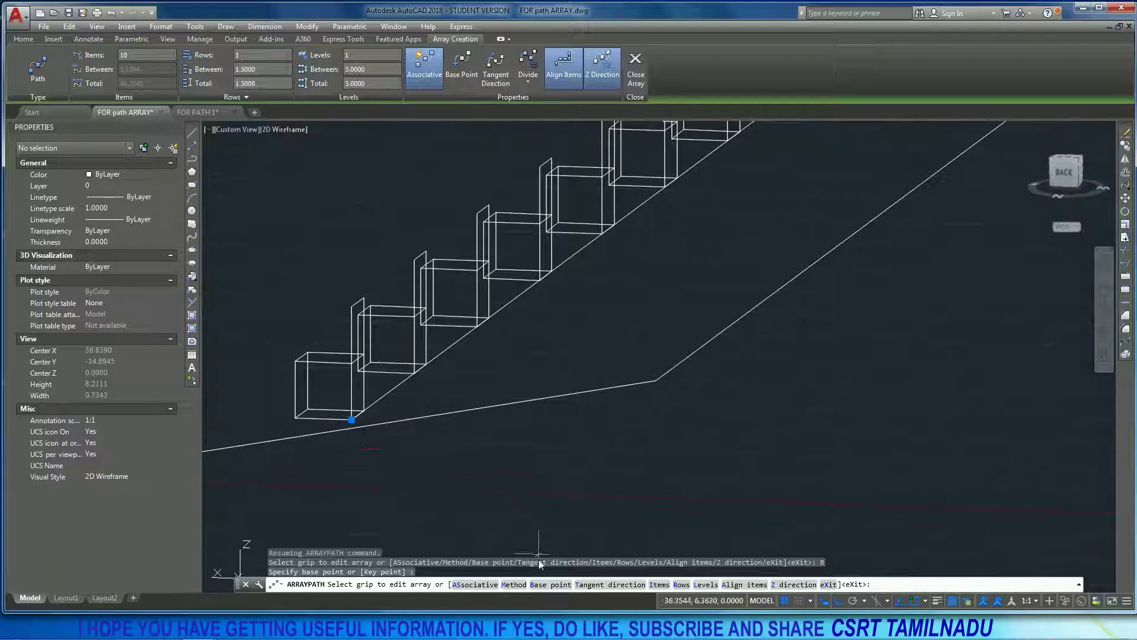
pyautogui.click(590, 583)
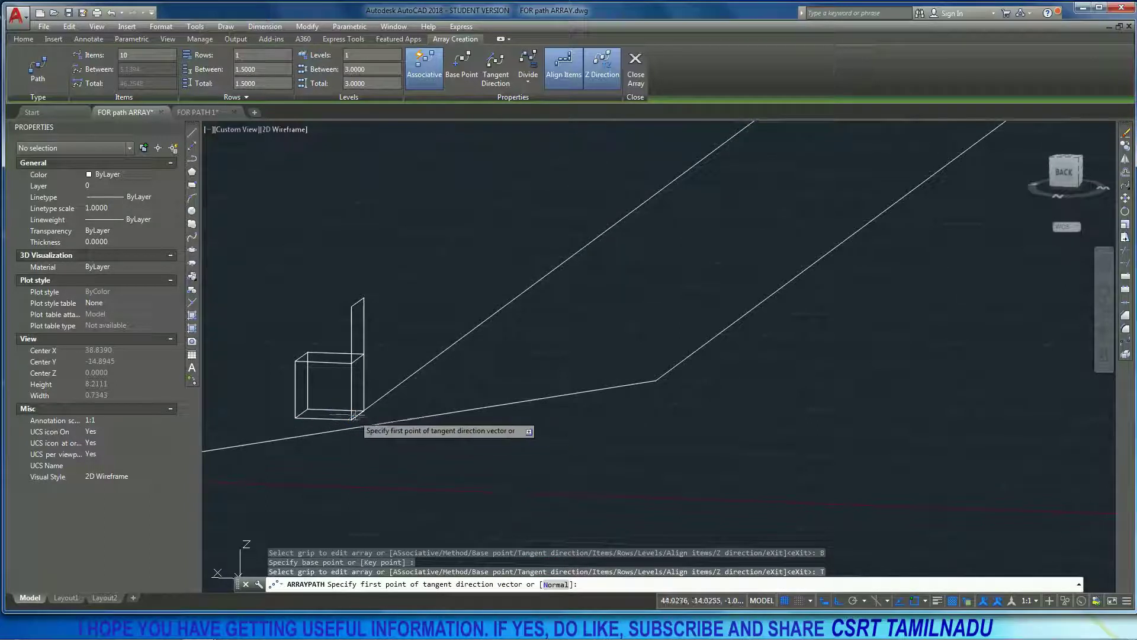
pyautogui.click(314, 419)
pyautogui.click(344, 429)
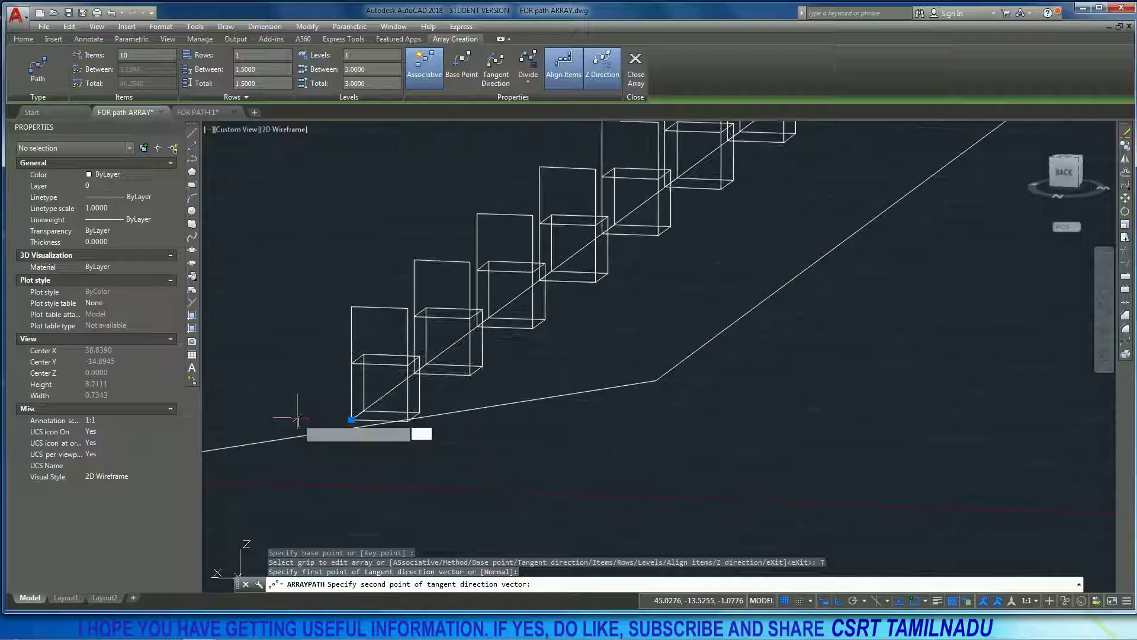
# Step: Redefine the tangent direction along the end chair's bottom rear edge, from the base point corner to the other rear corner
pyautogui.keyDown('shift'); pyautogui.moveTo(345, 429); pyautogui.dragTo(833, 485, button='middle'); pyautogui.keyUp('shift')
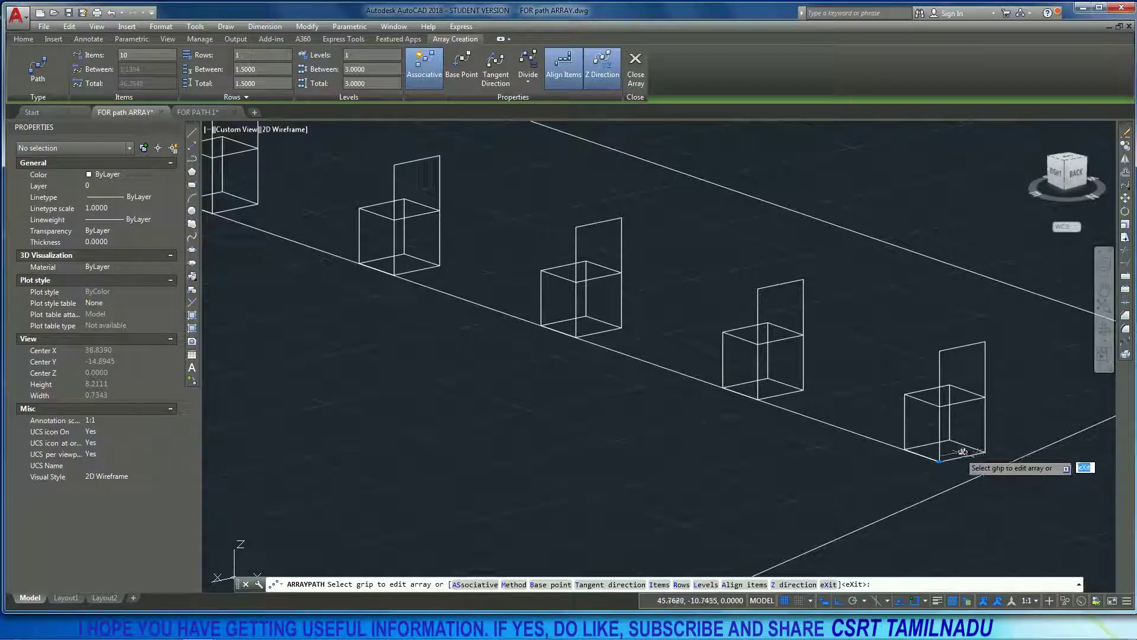
pyautogui.click(606, 585)
pyautogui.moveTo(953, 470)
pyautogui.keyDown('shift'); pyautogui.mouseDown(button='middle')
pyautogui.moveTo(830, 497)
pyautogui.moveTo(769, 482)
pyautogui.moveTo(974, 464)
pyautogui.mouseUp(button='middle'); pyautogui.keyUp('shift')
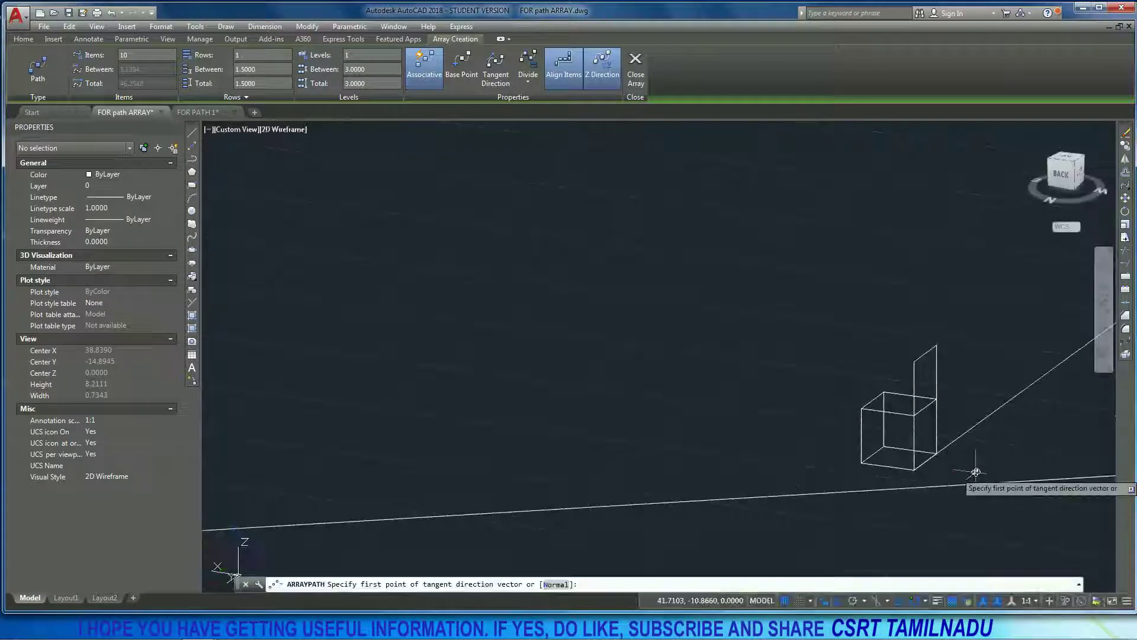
pyautogui.click(917, 468)
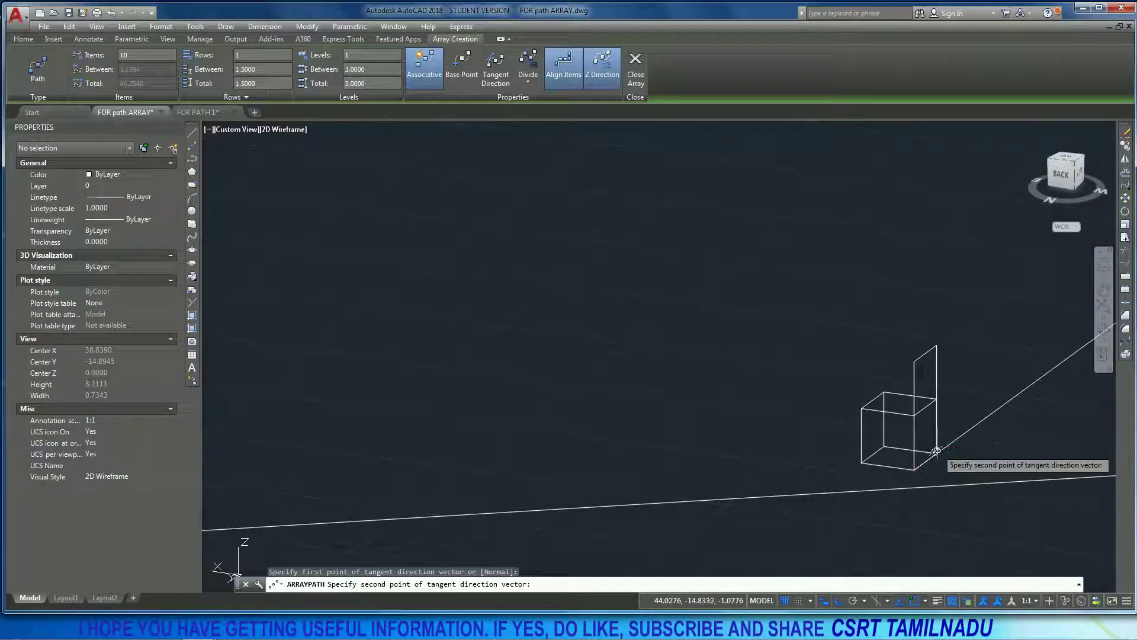
pyautogui.click(934, 453)
# Step: Define the array's tangent direction along the bottom front edge of the end chair, from the near corner to the far corner
pyautogui.moveTo(944, 462); pyautogui.dragTo(800, 489, button='middle')
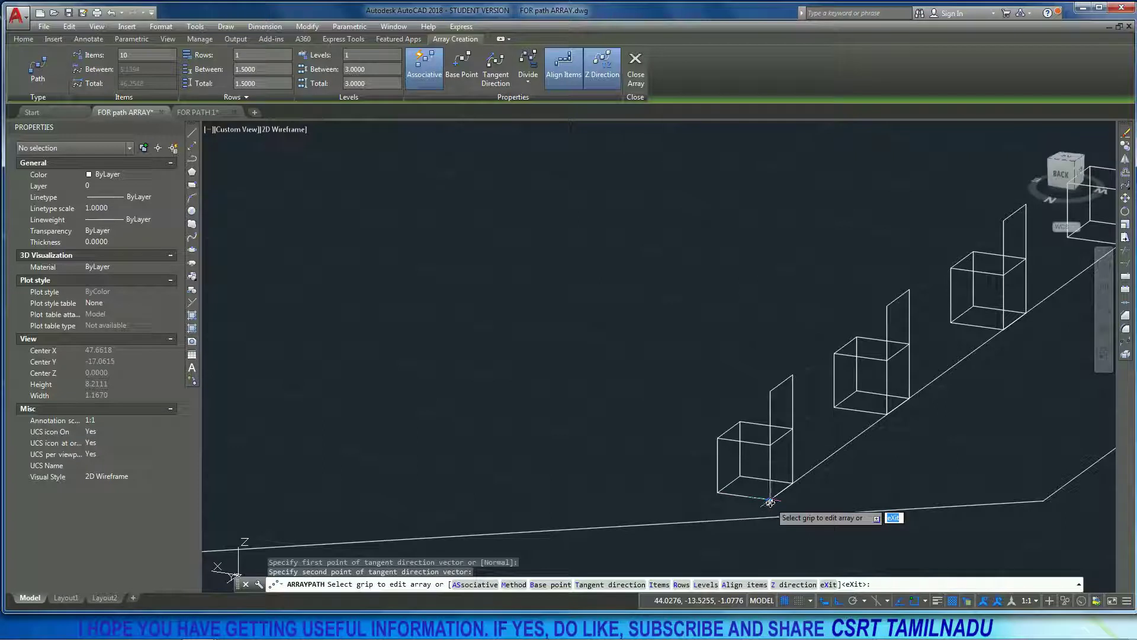
pyautogui.click(633, 585)
pyautogui.click(718, 491)
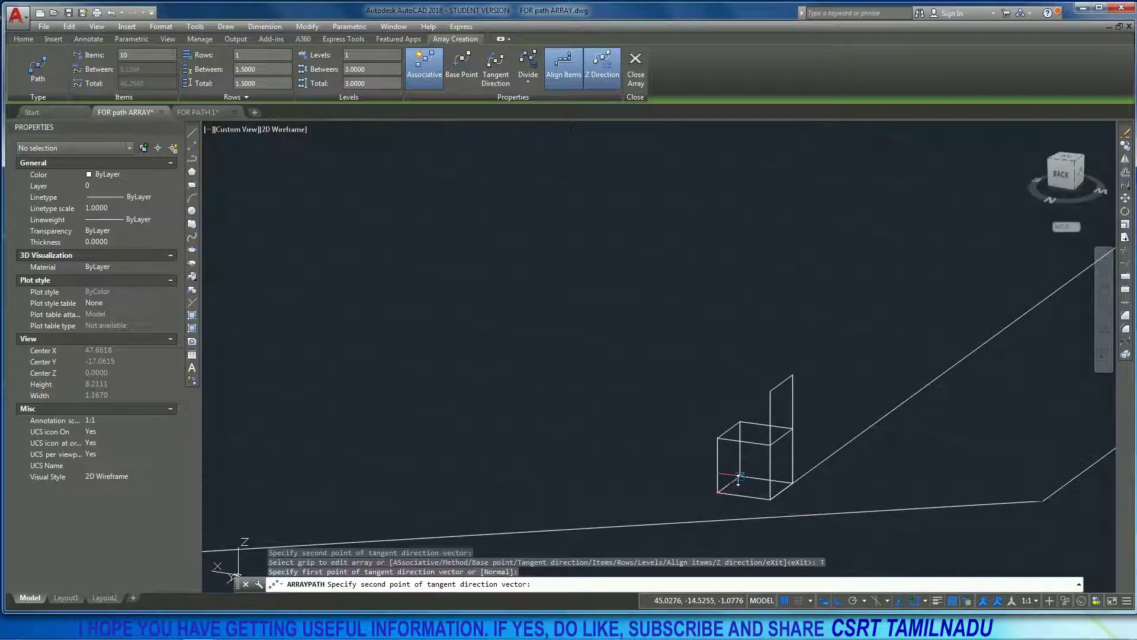
pyautogui.click(741, 476)
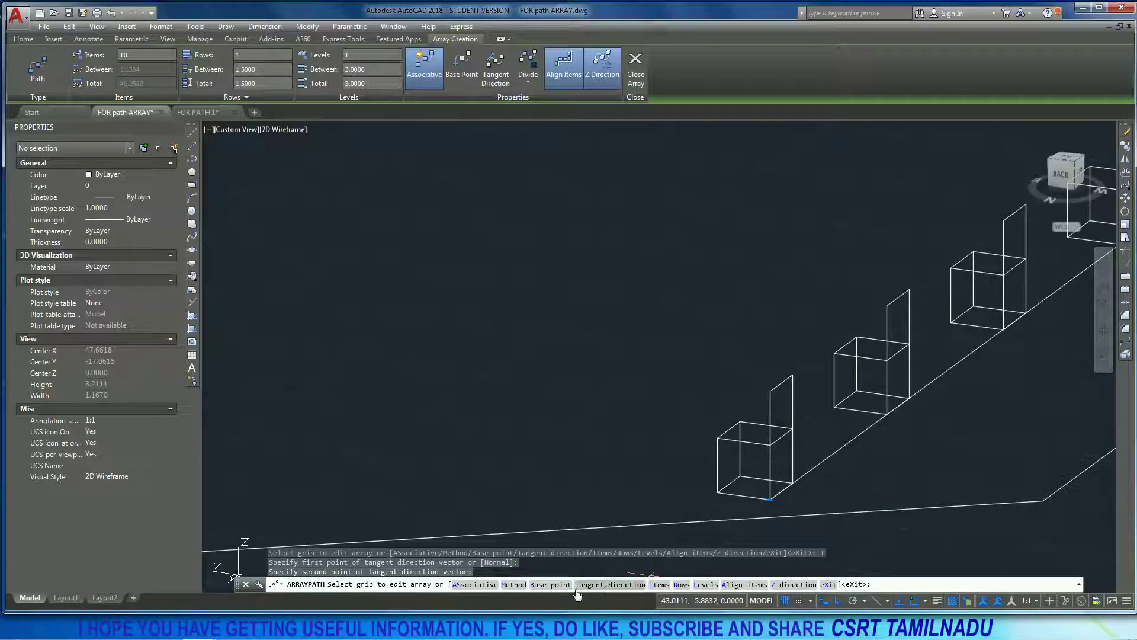
# Step: Move the array's base point to the bottom front corner of the end chair, on the side opposite the backrest
pyautogui.click(551, 584)
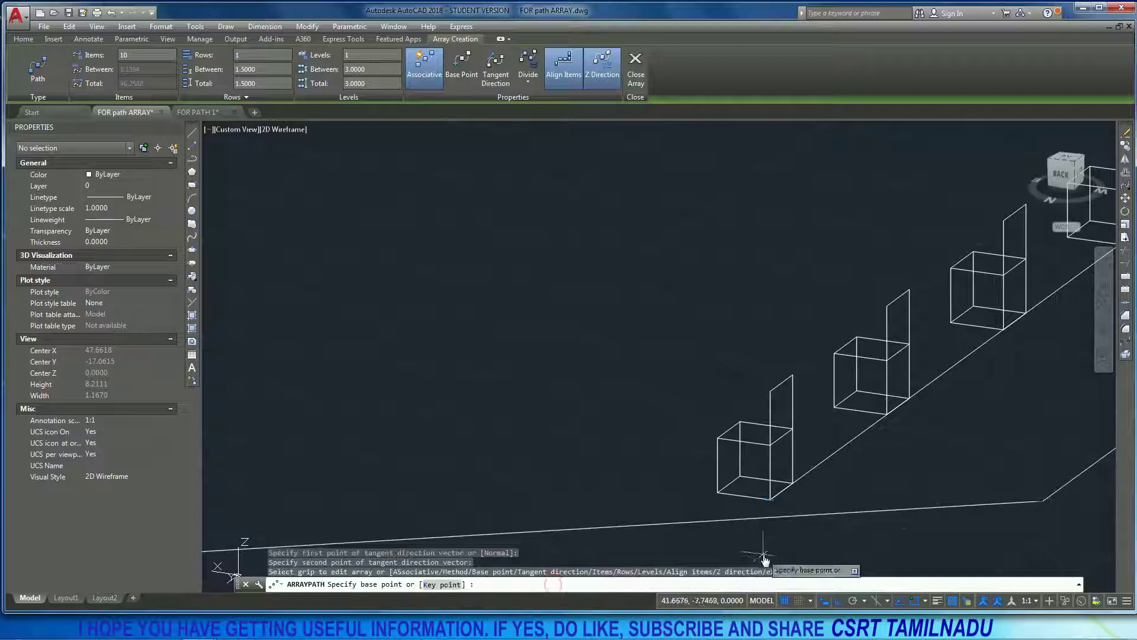
pyautogui.click(718, 492)
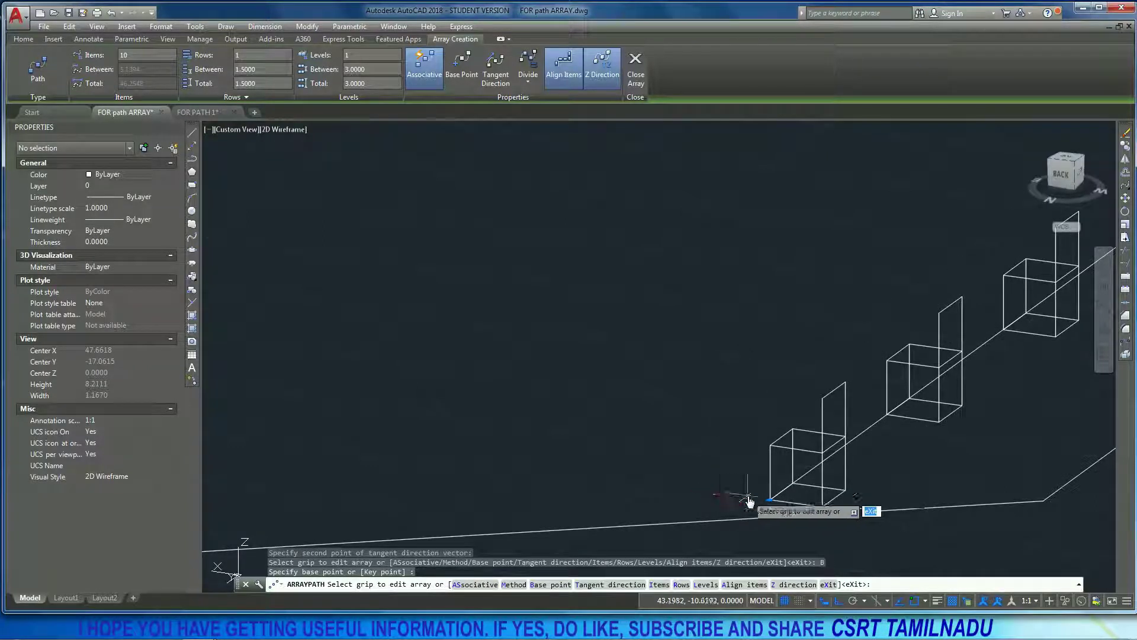
pyautogui.moveTo(810, 527)
pyautogui.keyDown('shift'); pyautogui.mouseDown(button='middle')
pyautogui.moveTo(960, 526)
pyautogui.moveTo(926, 515)
pyautogui.mouseUp(button='middle'); pyautogui.keyUp('shift')
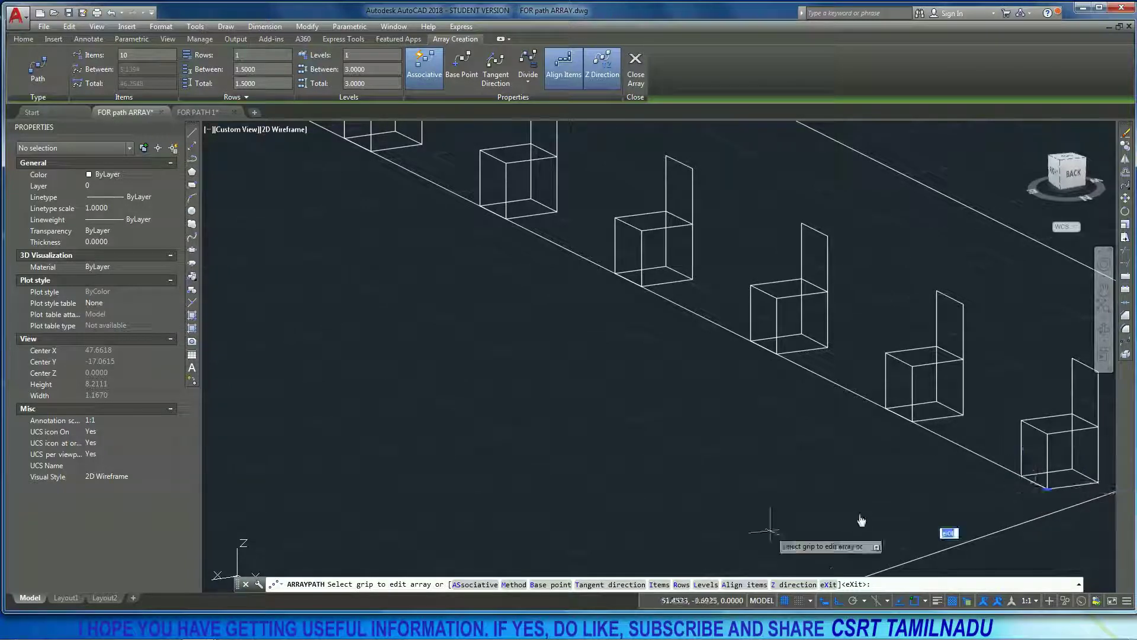
# Step: Define the array's tangent direction along the end chair's bottom side edge, from the front corner to the rear corner
pyautogui.write('T')
pyautogui.press('Return')
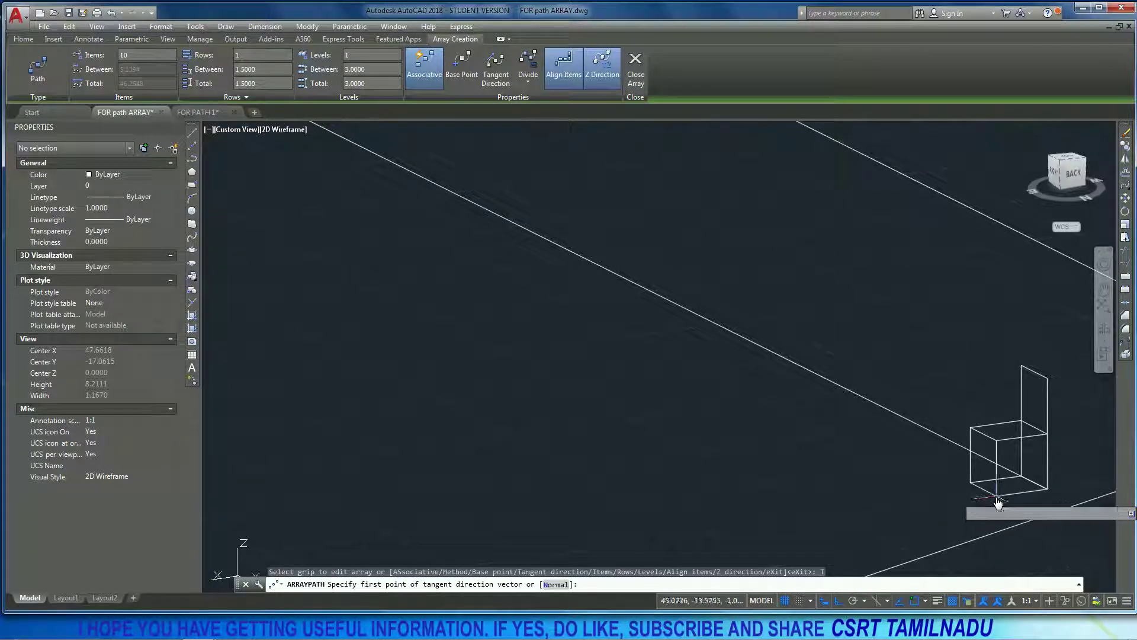
pyautogui.click(994, 492)
pyautogui.click(1049, 493)
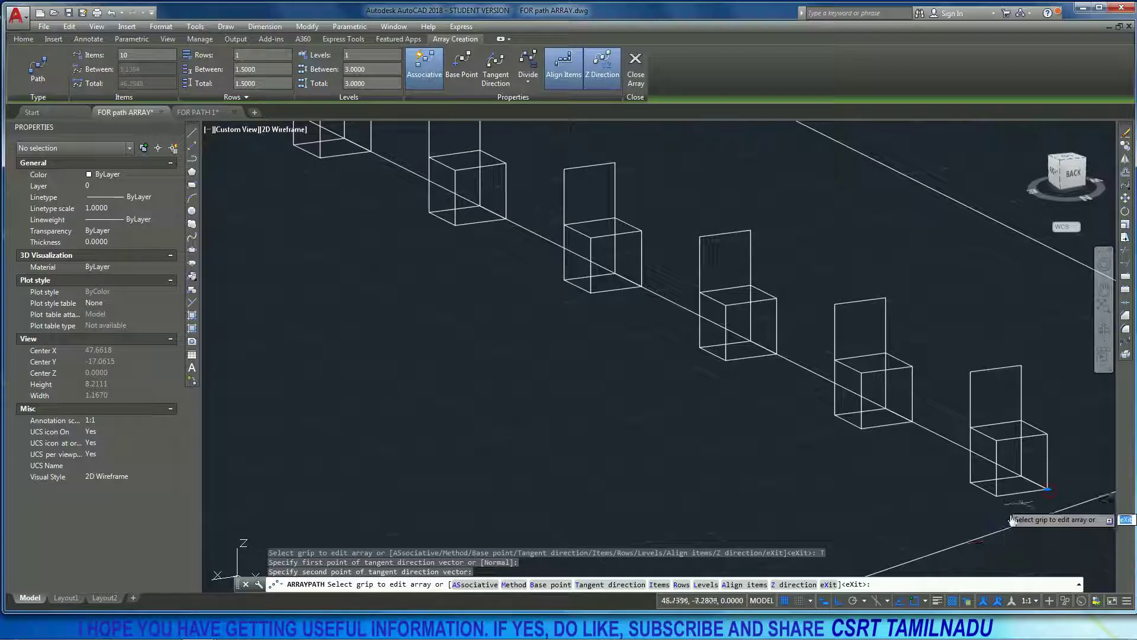
# Step: Redefine the tangent direction along the source chair's bottom rear edge, between the two corners beneath the backrest
pyautogui.keyDown('shift'); pyautogui.moveTo(1018, 504); pyautogui.dragTo(859, 495, button='middle'); pyautogui.keyUp('shift')
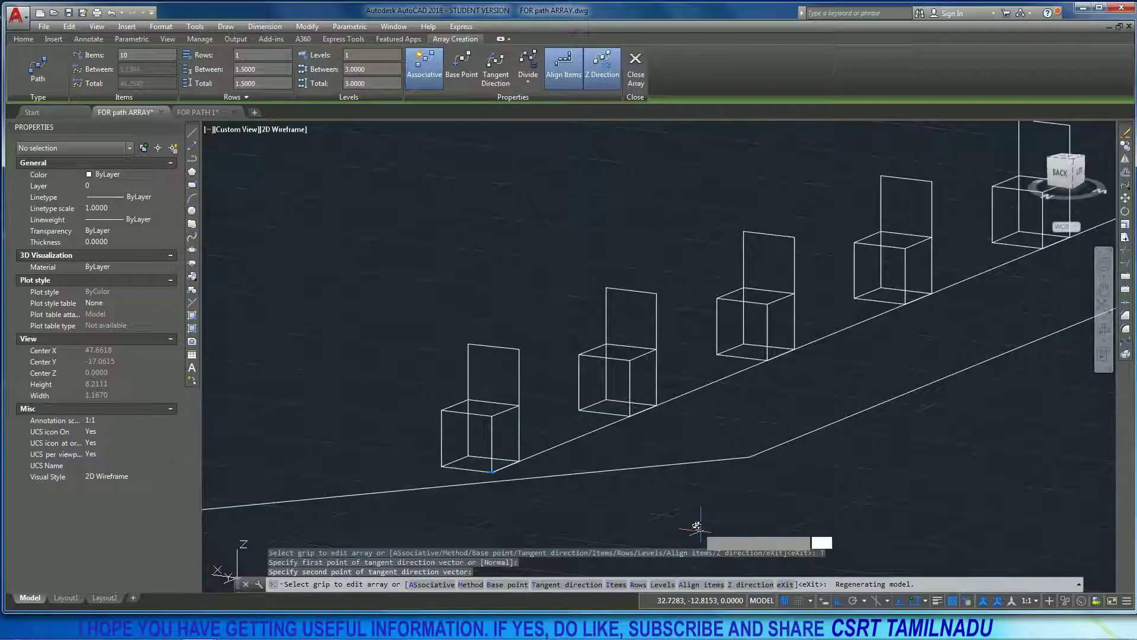
pyautogui.click(603, 582)
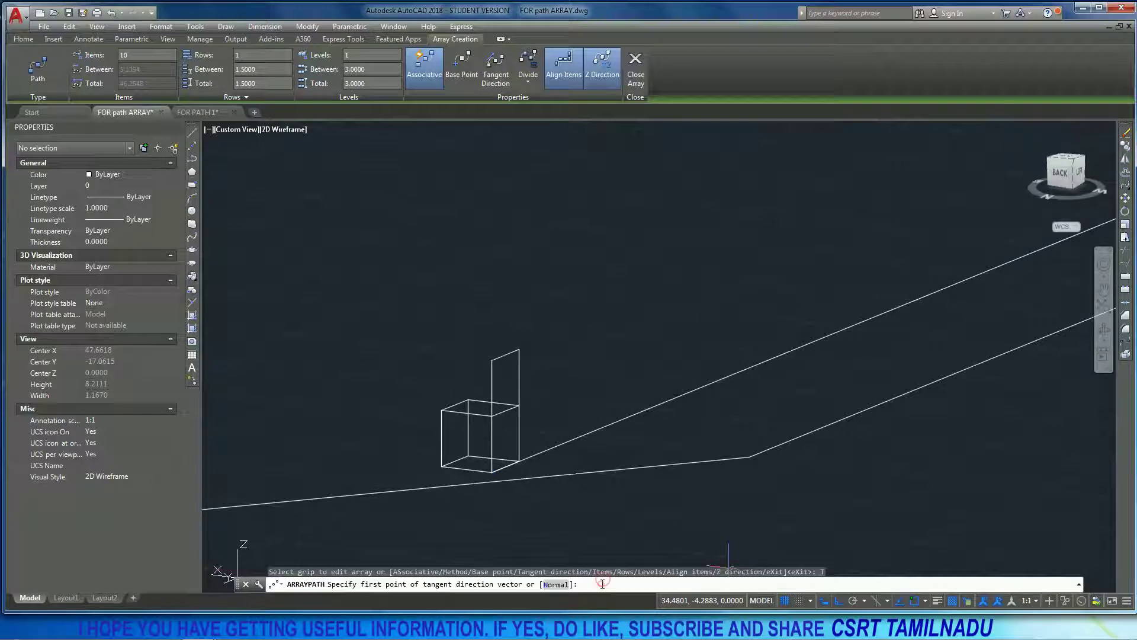
pyautogui.click(492, 471)
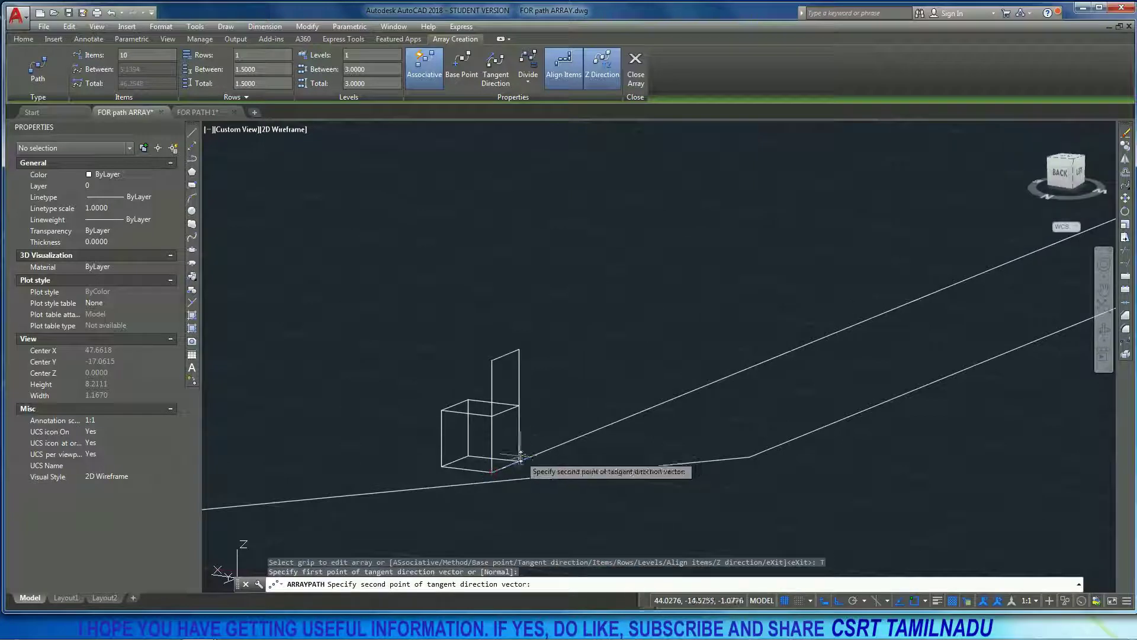
pyautogui.click(533, 455)
pyautogui.keyDown('shift'); pyautogui.moveTo(564, 483); pyautogui.dragTo(722, 492, button='middle'); pyautogui.keyUp('shift')
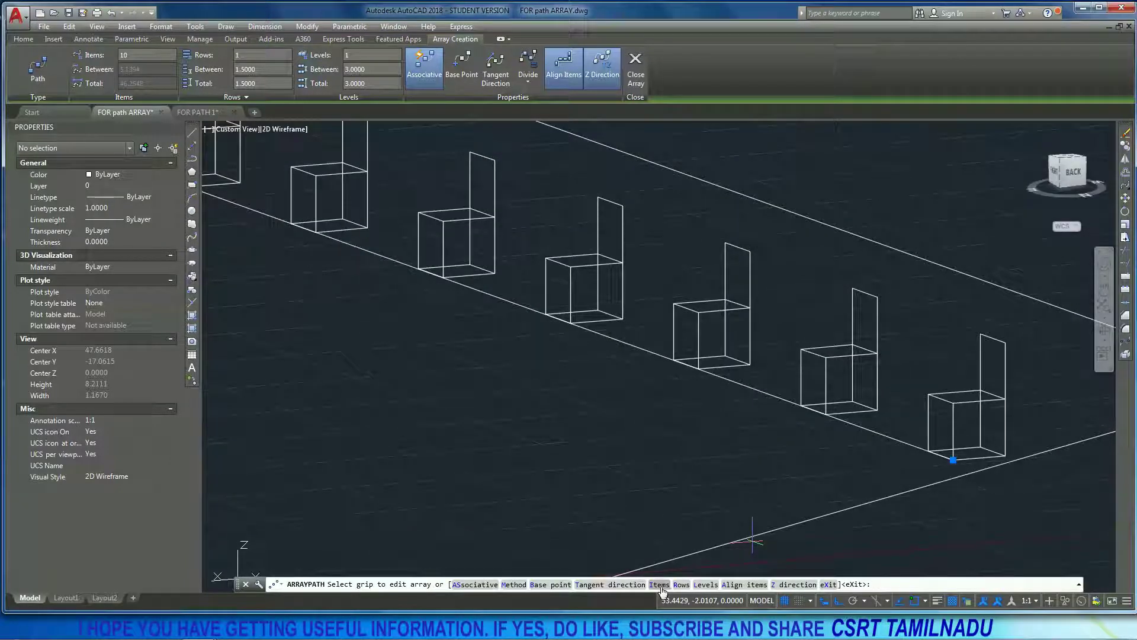
# Step: Set the number of items along the path to 15
pyautogui.click(659, 584)
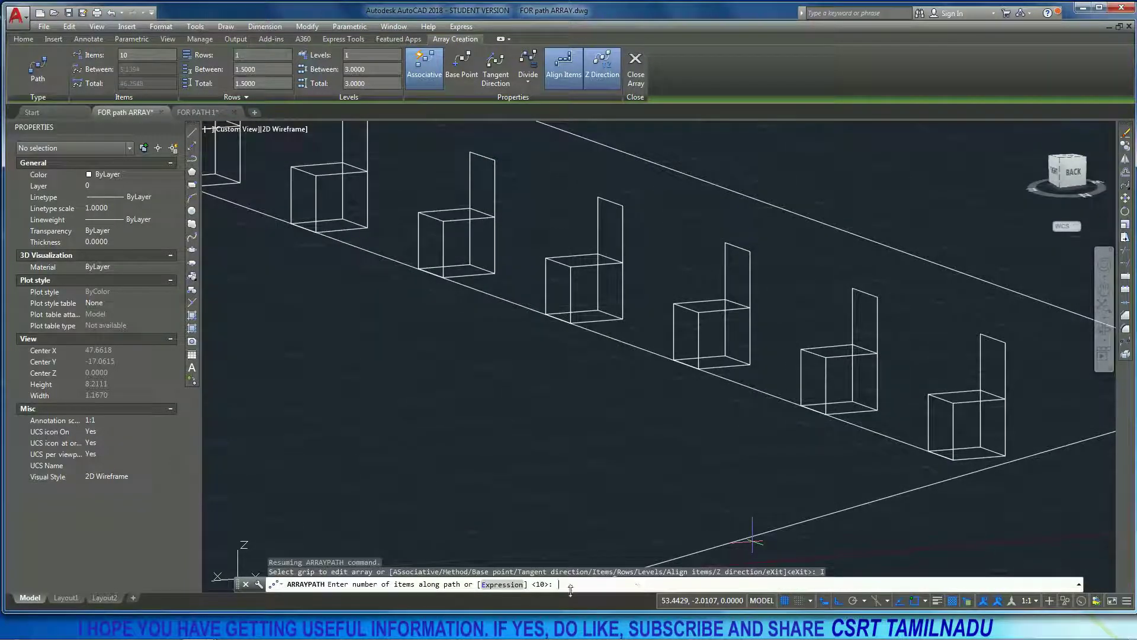
pyautogui.scroll(-4, 695, 489)
pyautogui.scroll(1, 695, 489)
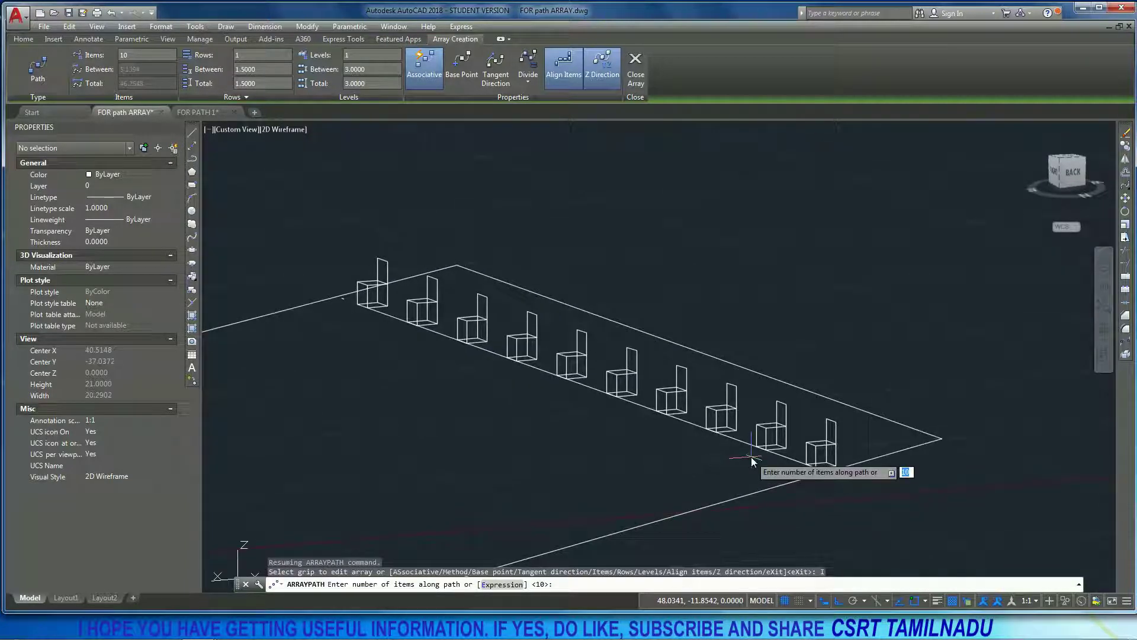
pyautogui.write('15')
pyautogui.press('Return')
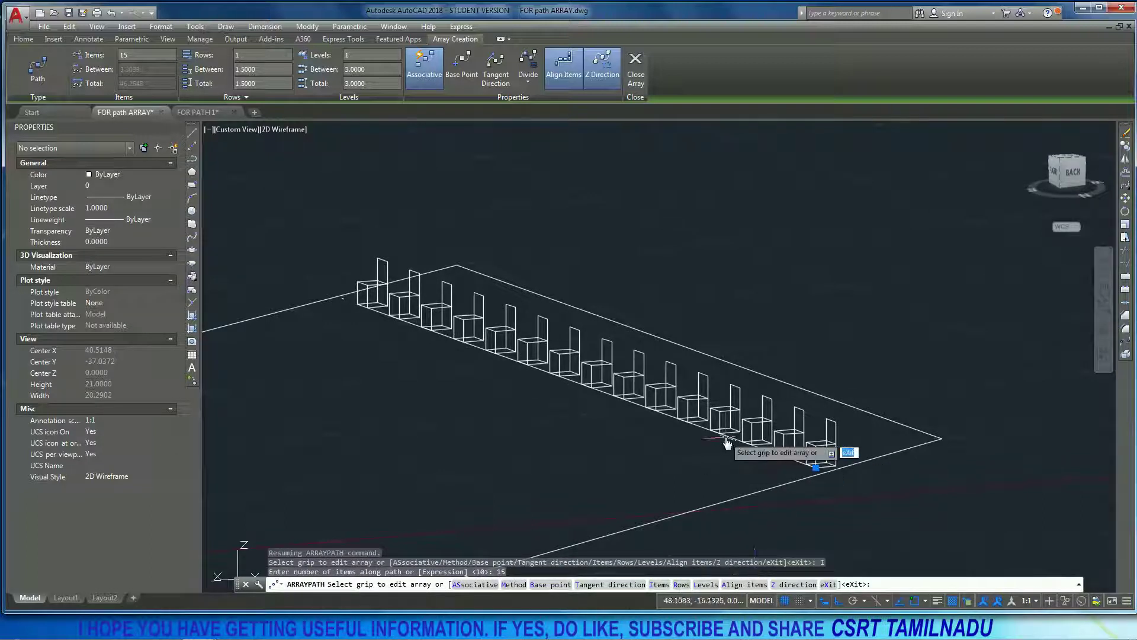
# Step: Set the chair array to 7 rows with a distance of 7 between rows
pyautogui.scroll(-4, 729, 441)
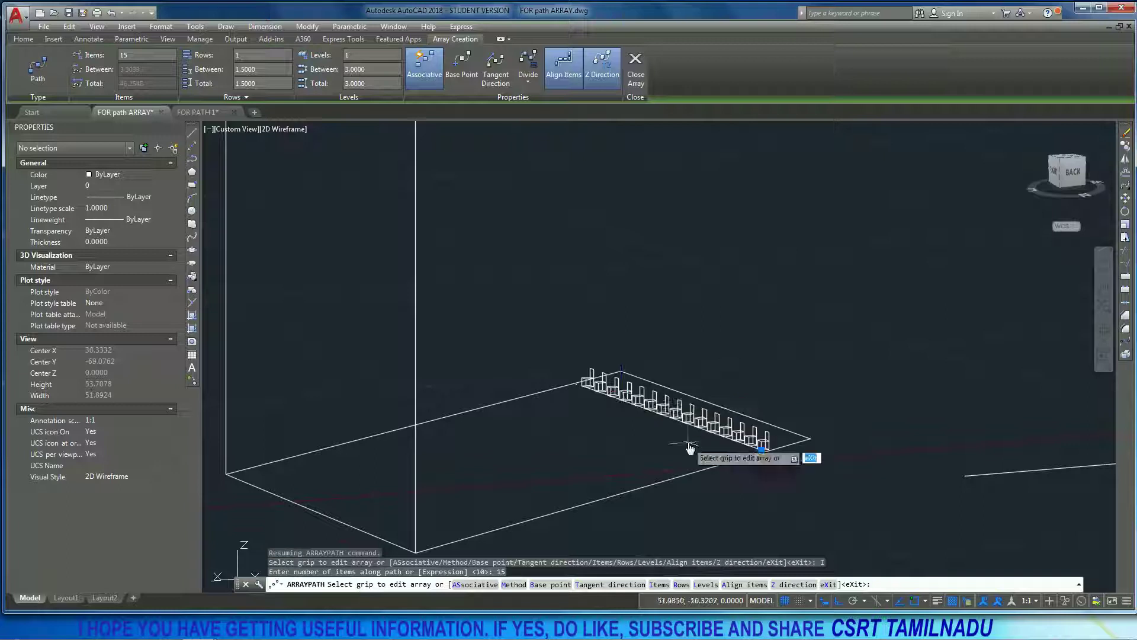
pyautogui.keyDown('shift'); pyautogui.moveTo(604, 515); pyautogui.dragTo(545, 497, button='middle'); pyautogui.keyUp('shift')
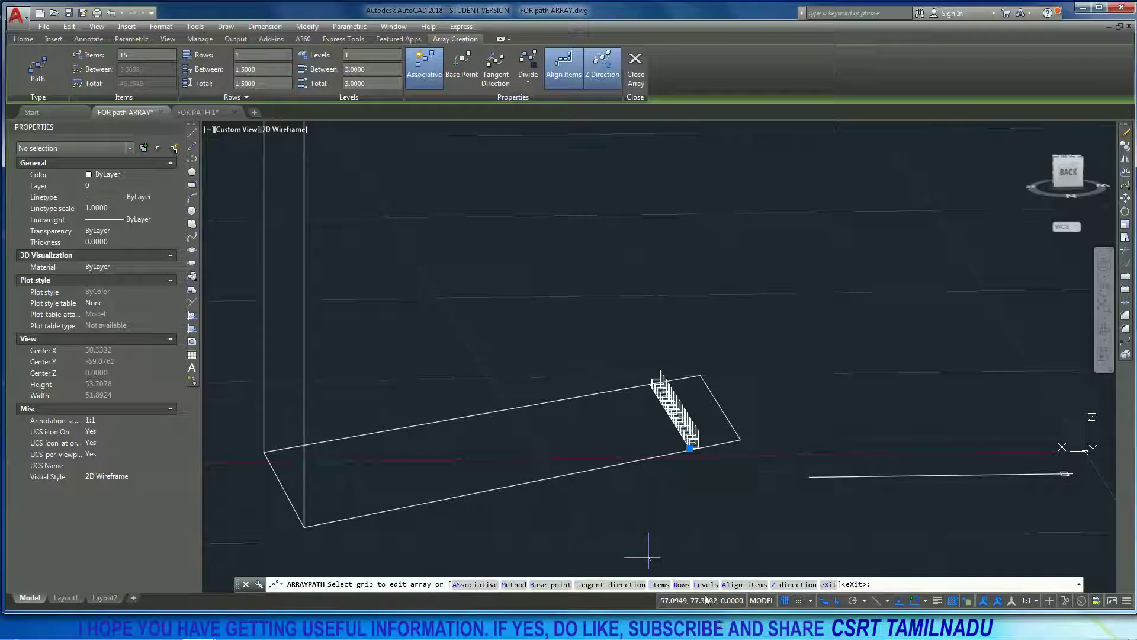
pyautogui.click(681, 585)
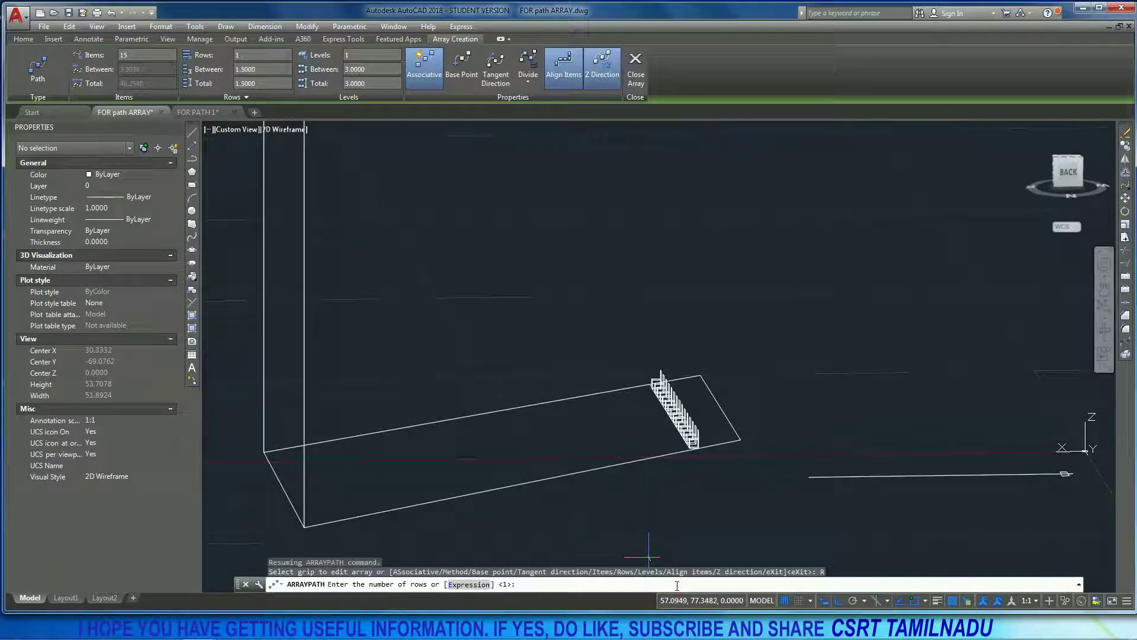
pyautogui.write('7')
pyautogui.press('Return')
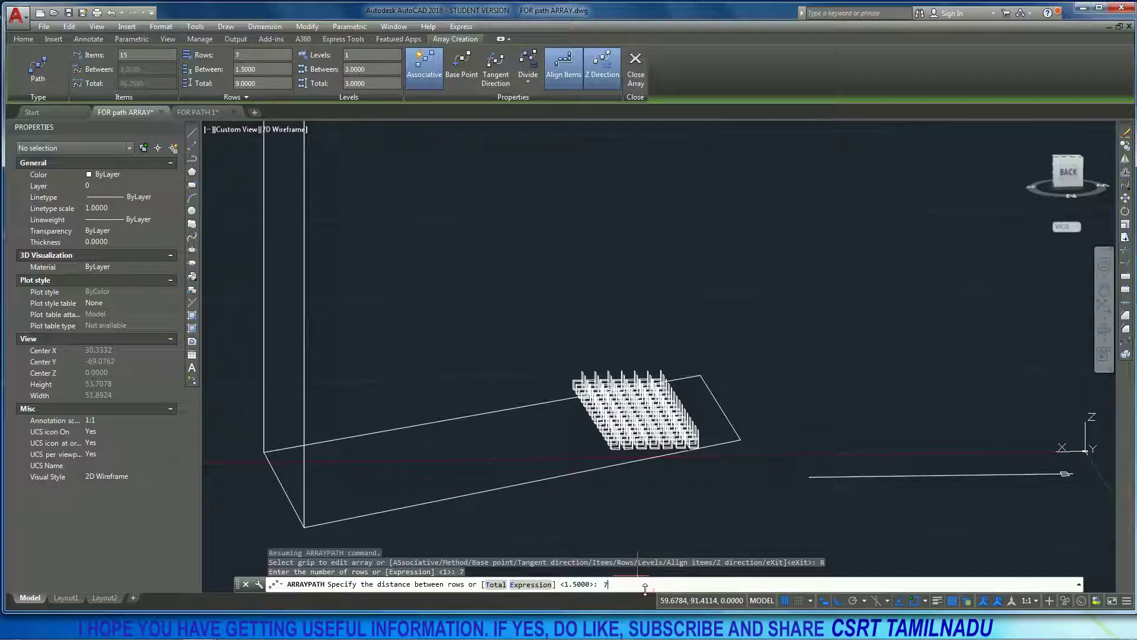
pyautogui.write('7')
pyautogui.press('Return')
# Step: Set the incrementing elevation between the rows to 1
pyautogui.moveTo(602, 508)
pyautogui.keyDown('shift'); pyautogui.mouseDown(button='middle')
pyautogui.moveTo(584, 487)
pyautogui.moveTo(569, 505)
pyautogui.moveTo(587, 496)
pyautogui.mouseUp(button='middle'); pyautogui.keyUp('shift')
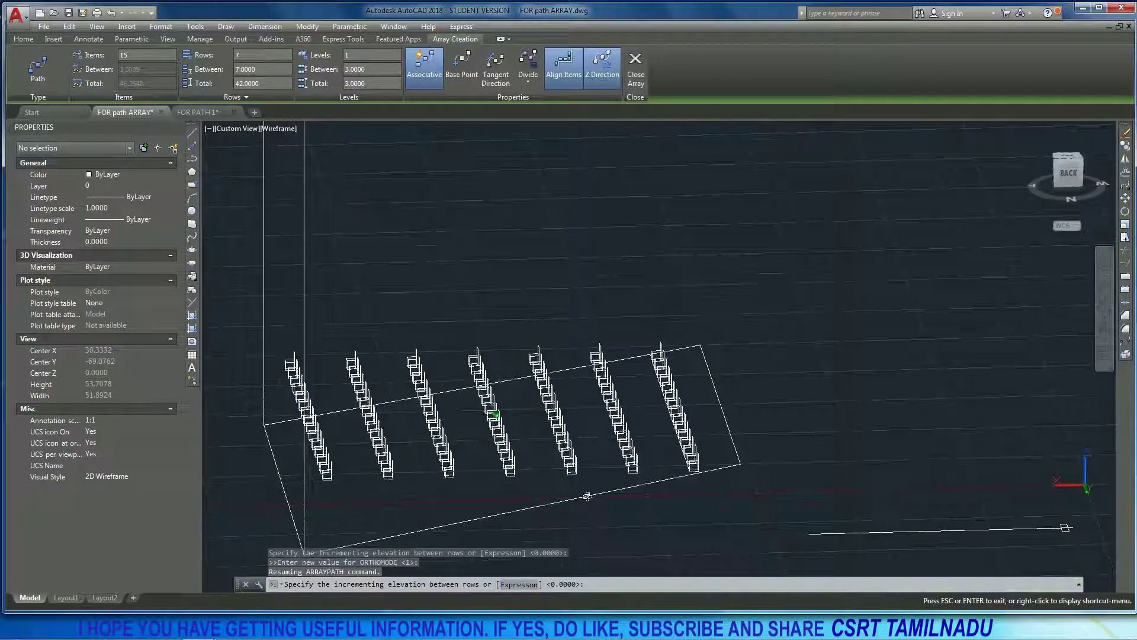
pyautogui.keyDown('shift'); pyautogui.moveTo(602, 464); pyautogui.dragTo(609, 543, button='middle'); pyautogui.keyUp('shift')
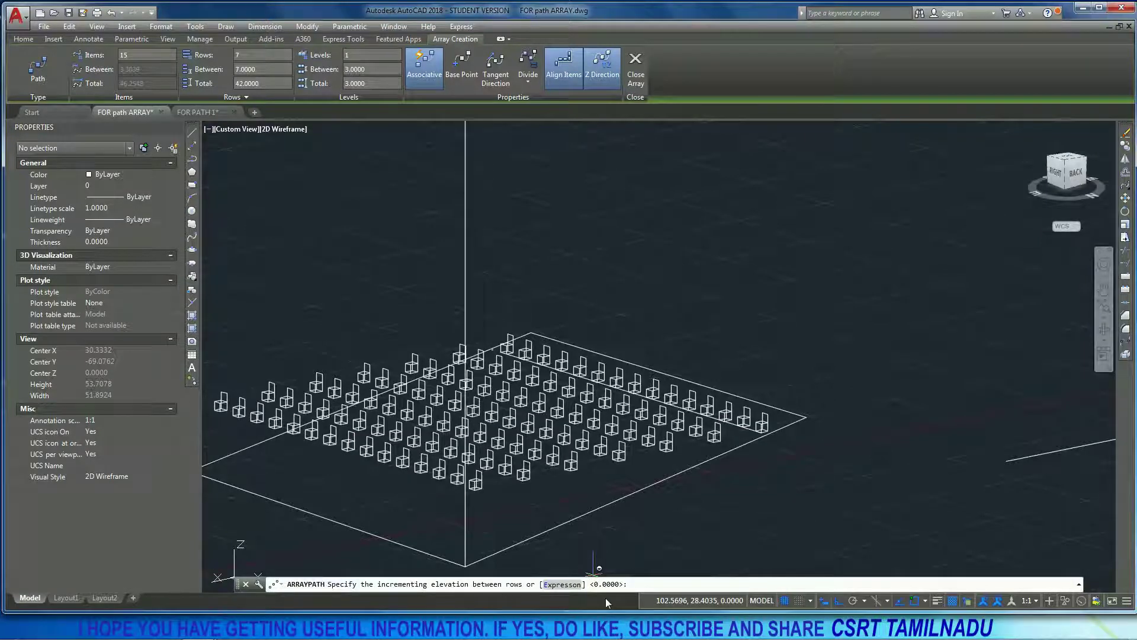
pyautogui.keyDown('shift'); pyautogui.moveTo(600, 542); pyautogui.dragTo(535, 506, button='middle'); pyautogui.keyUp('shift')
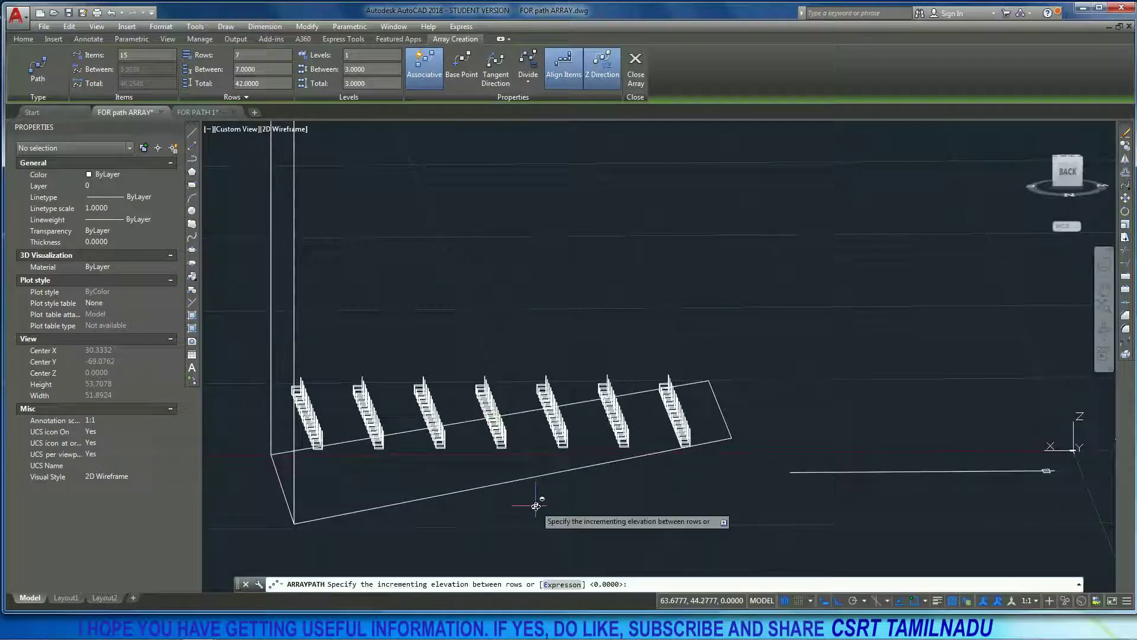
pyautogui.keyDown('shift'); pyautogui.moveTo(595, 524); pyautogui.dragTo(652, 528, button='middle'); pyautogui.keyUp('shift')
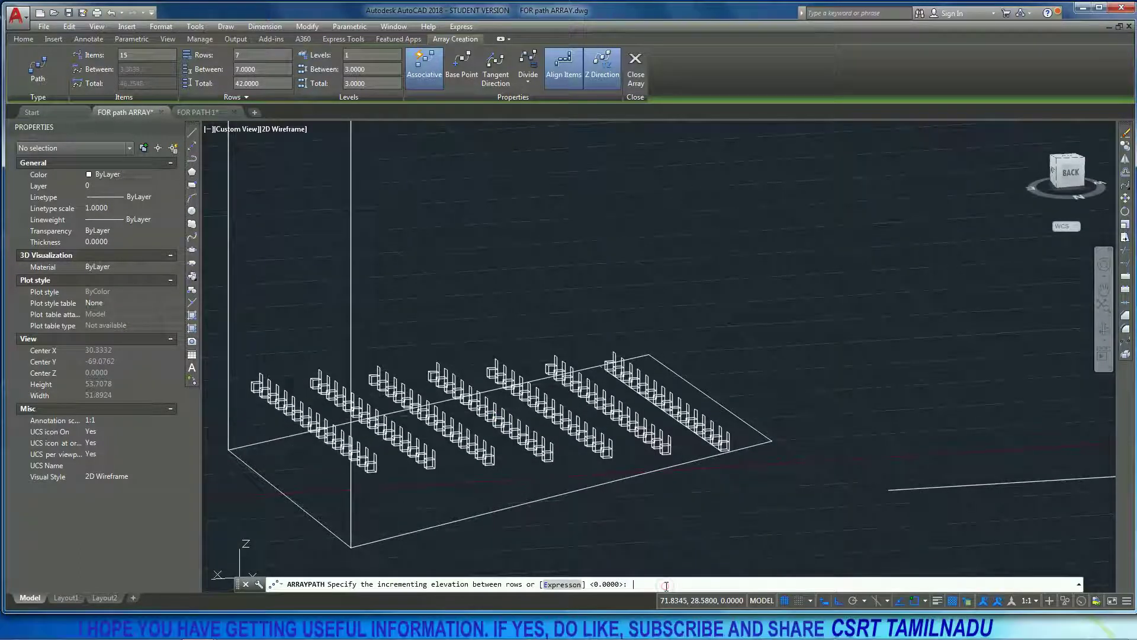
pyautogui.press('Return')
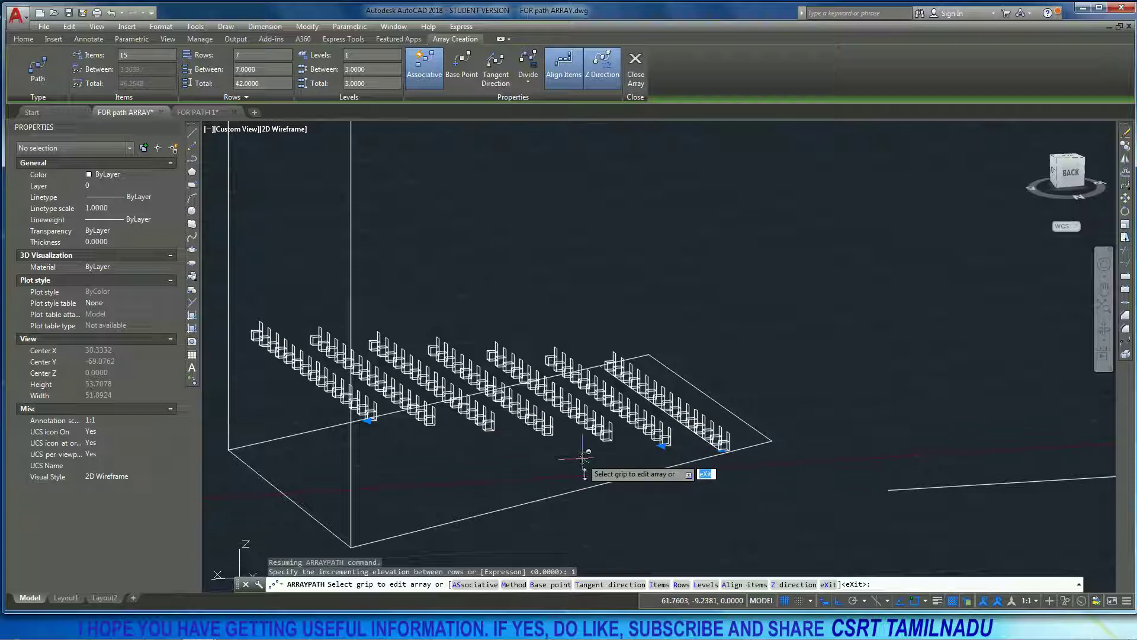
# Step: Edit the rows again, keeping their number and spacing, and set the incrementing elevation between rows to 2
pyautogui.click(682, 584)
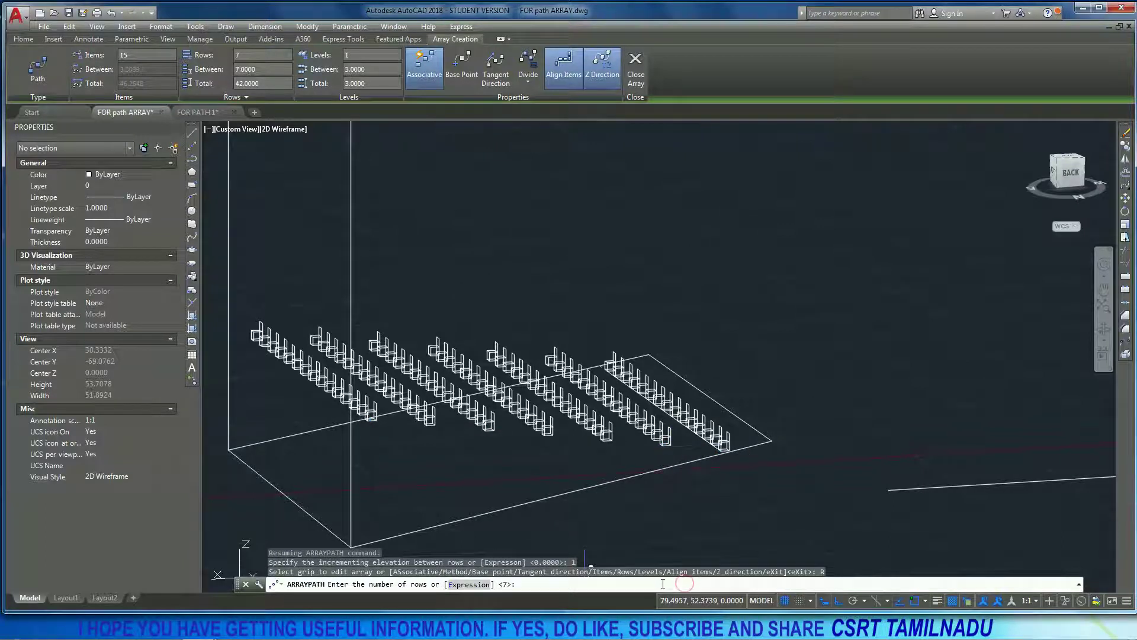
pyautogui.press('Return')
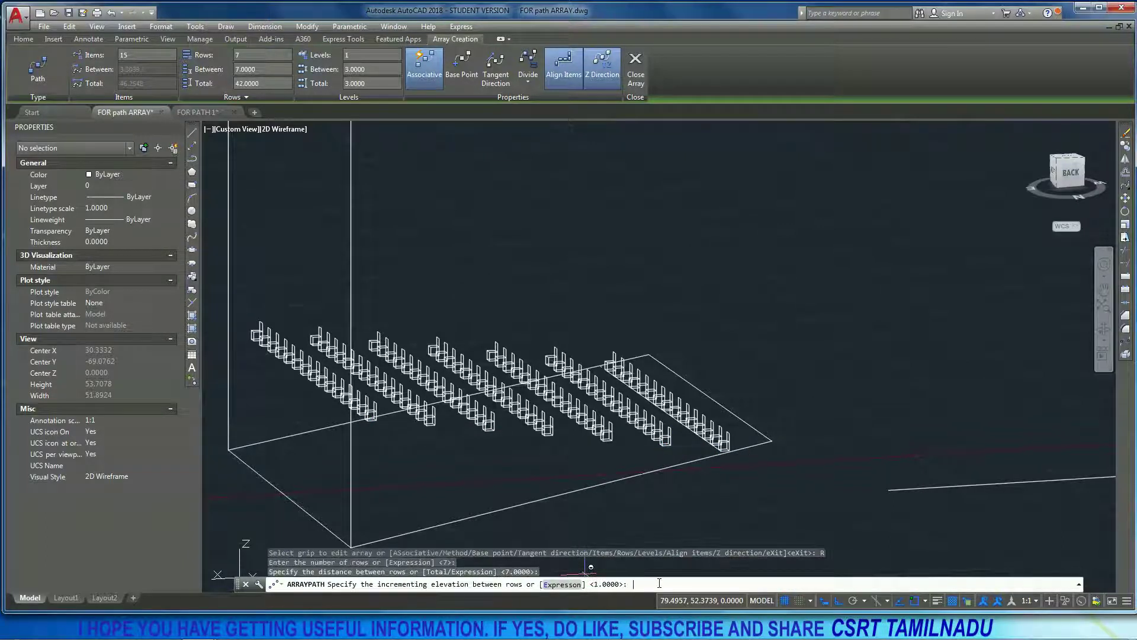
pyautogui.press('Return')
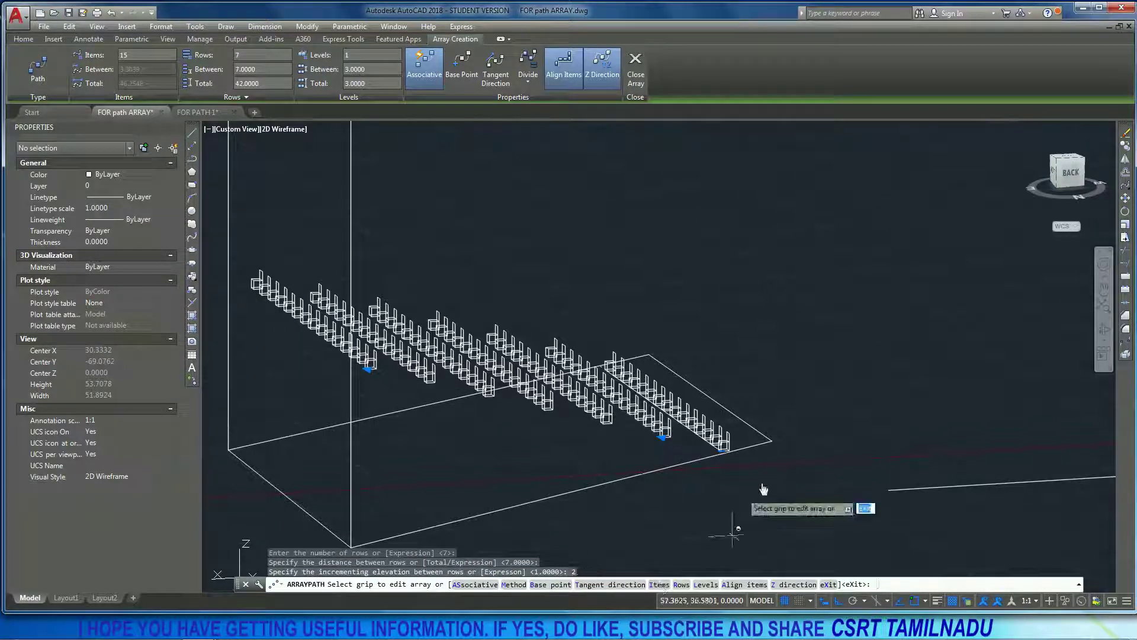
# Step: Keep 7 rows at a distance of 7 and set the incrementing elevation between rows to -1 so they step downward
pyautogui.keyDown('shift'); pyautogui.moveTo(749, 472); pyautogui.dragTo(685, 475, button='middle'); pyautogui.keyUp('shift')
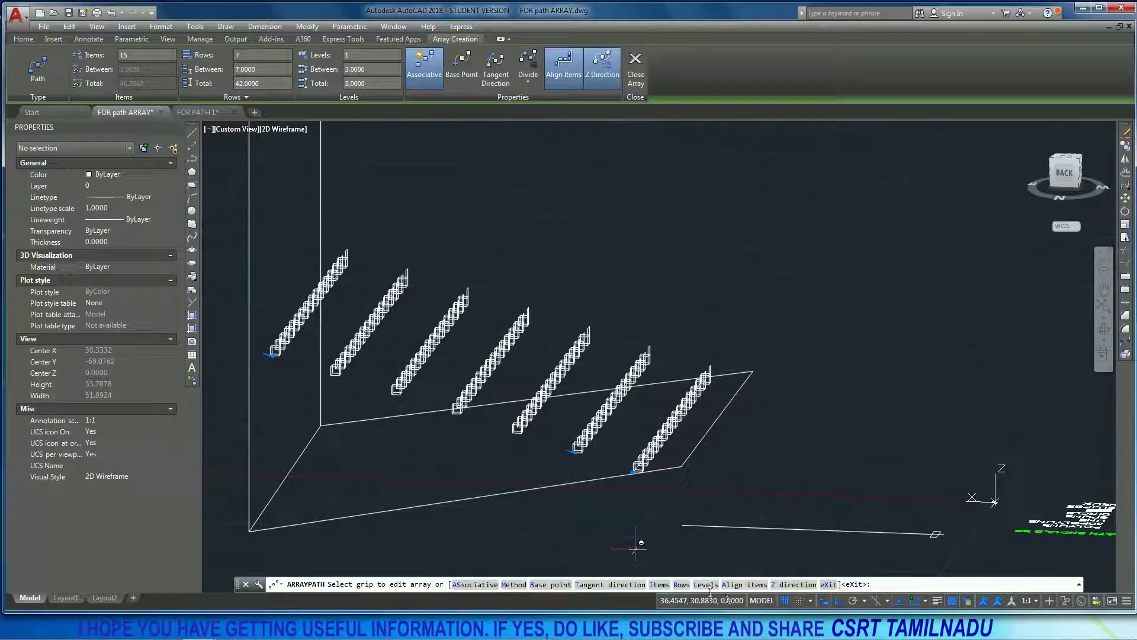
pyautogui.click(680, 584)
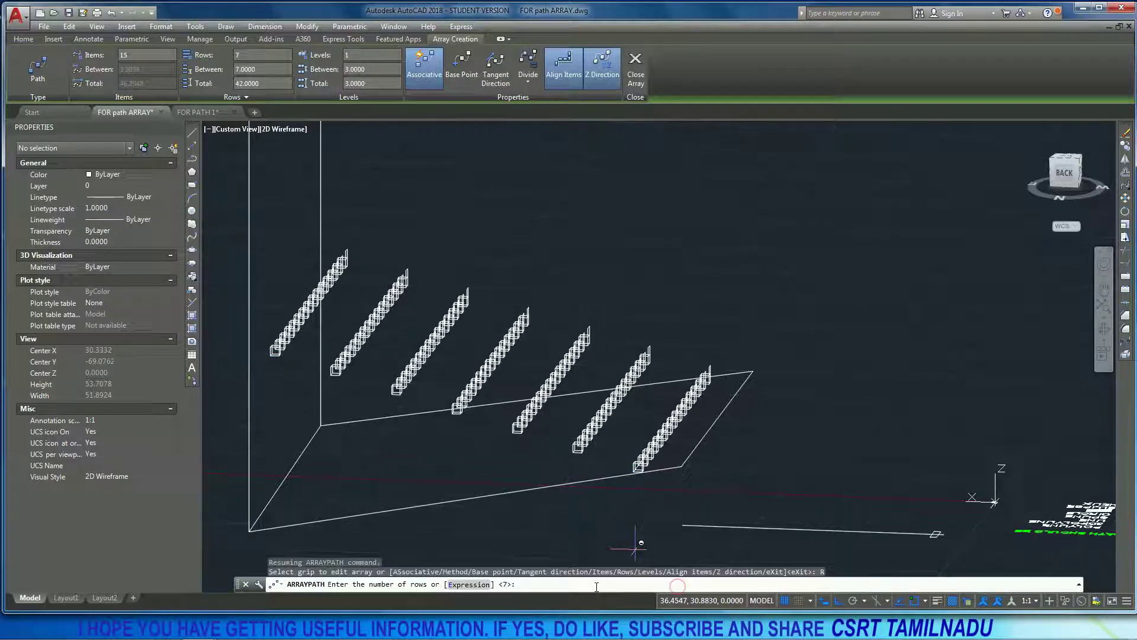
pyautogui.press('Return')
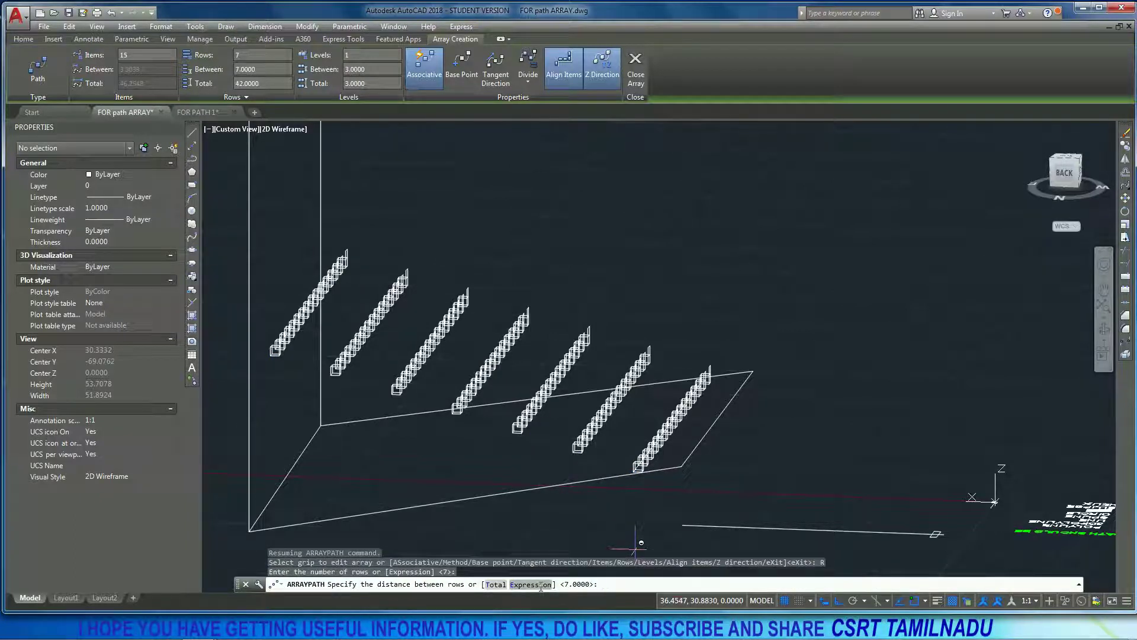
pyautogui.press('Return')
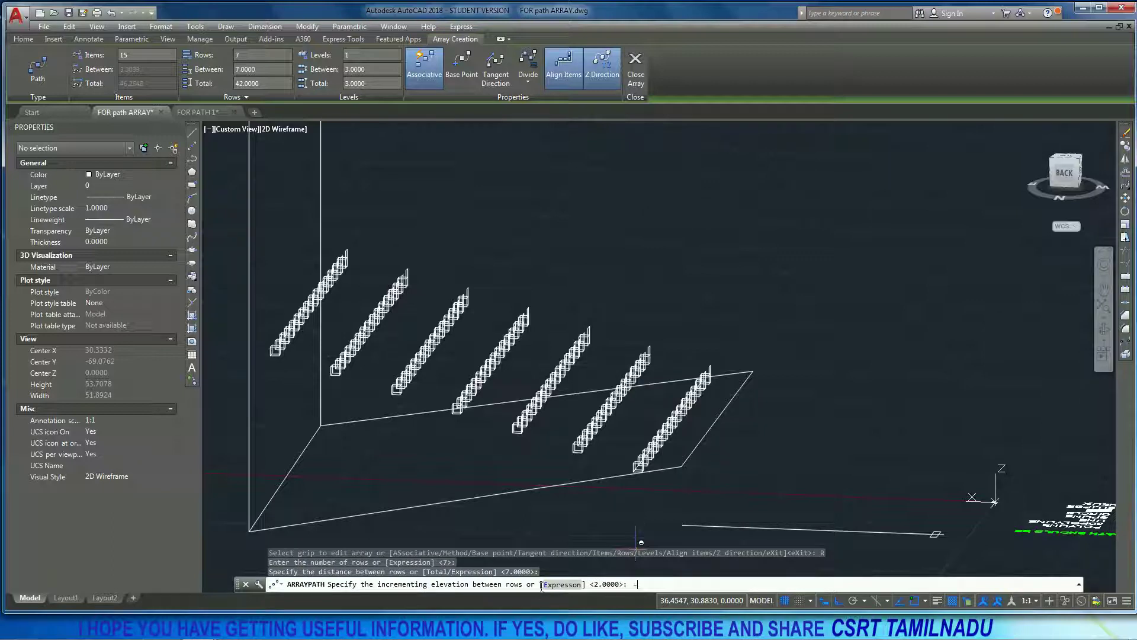
pyautogui.write('-1')
pyautogui.press('Return')
pyautogui.keyDown('shift'); pyautogui.moveTo(616, 479); pyautogui.dragTo(677, 465, button='middle'); pyautogui.keyUp('shift')
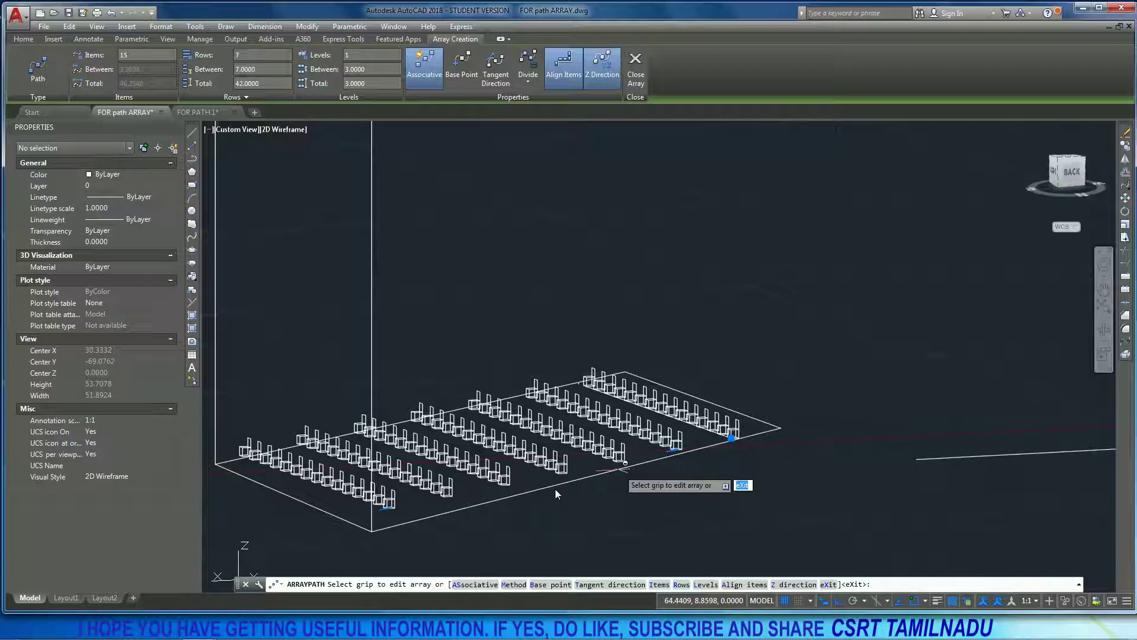
# Step: Set the array to 2 levels with a distance of 10 between levels
pyautogui.keyDown('shift'); pyautogui.moveTo(456, 527); pyautogui.dragTo(533, 551, button='middle'); pyautogui.keyUp('shift')
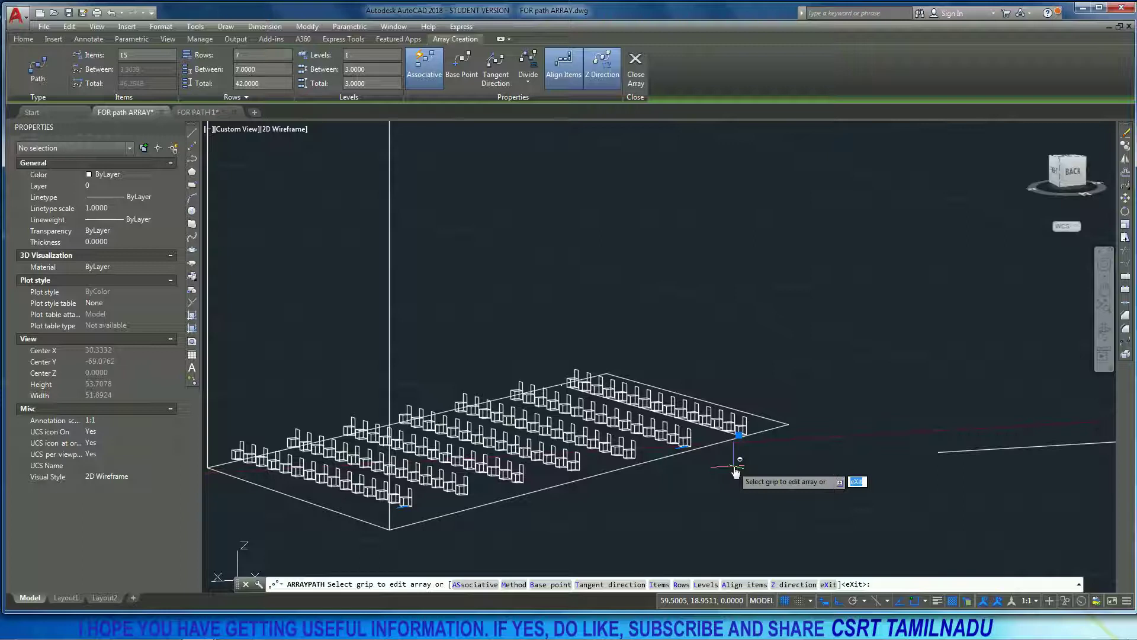
pyautogui.click(705, 585)
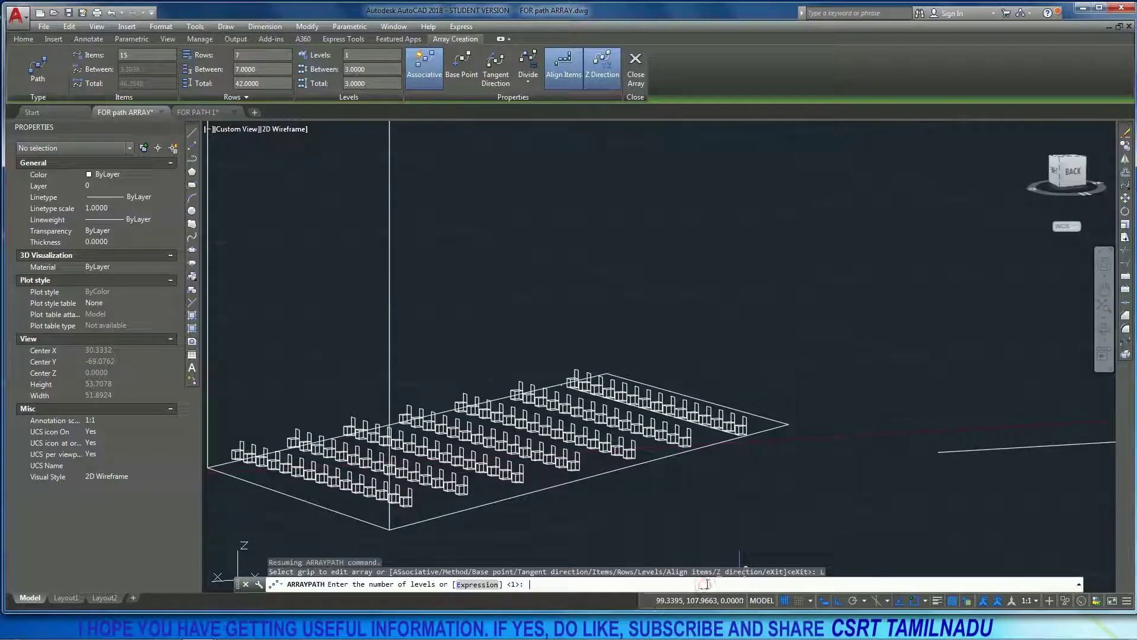
pyautogui.write('2')
pyautogui.press('Return')
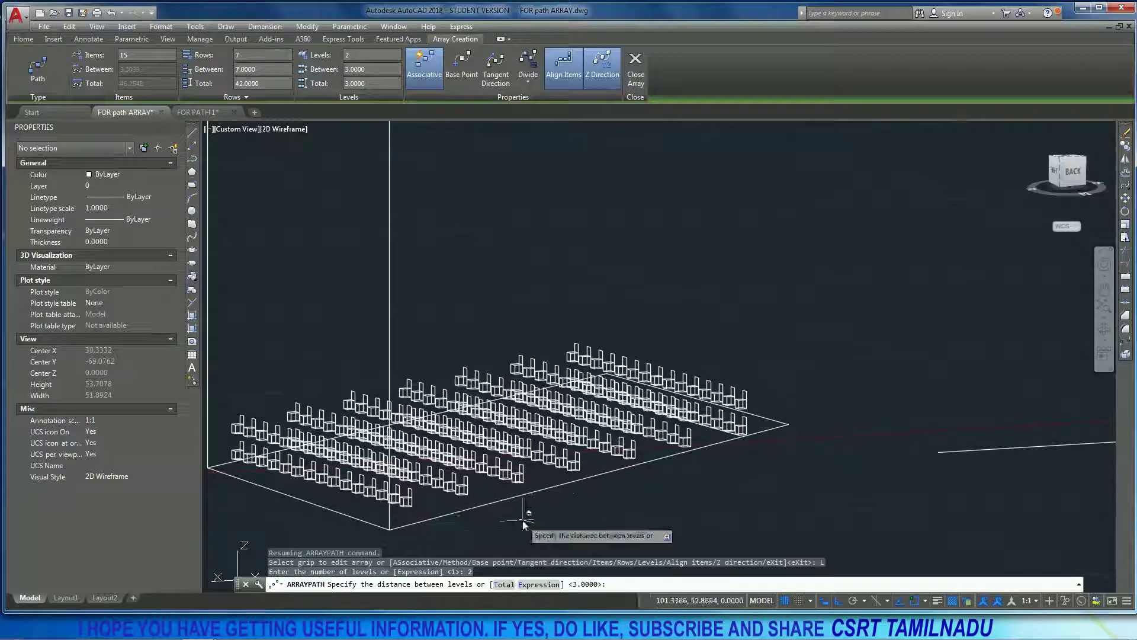
pyautogui.keyDown('shift'); pyautogui.moveTo(524, 520); pyautogui.dragTo(502, 494, button='middle'); pyautogui.keyUp('shift')
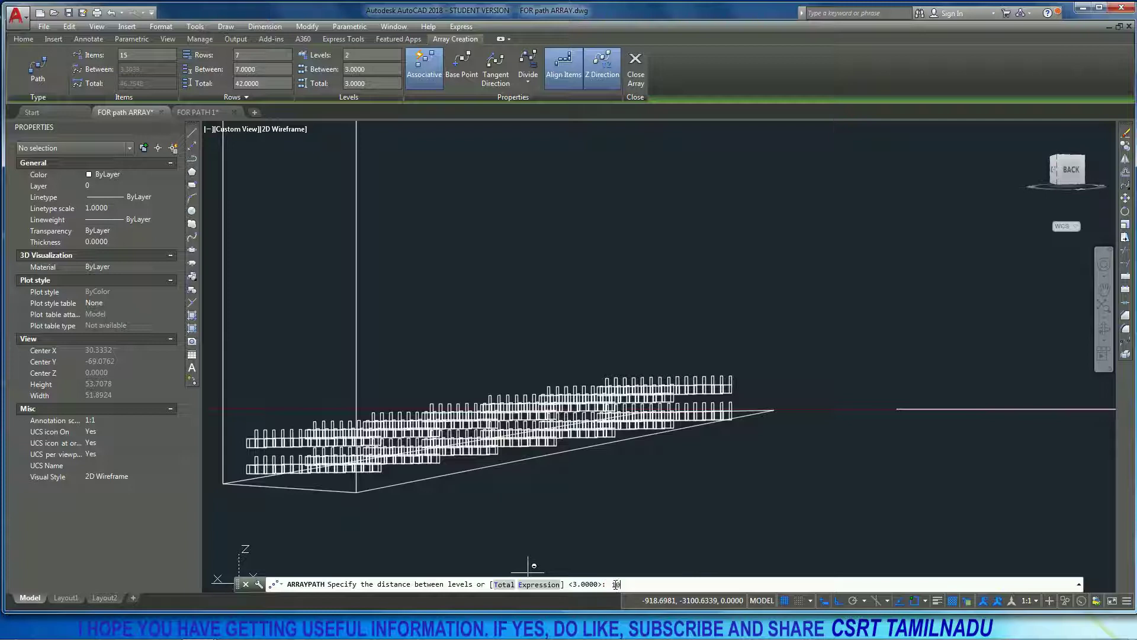
pyautogui.write('0')
pyautogui.press('Return')
# Step: Finish the chair path array and switch to the FOR PATH 1 drawing
pyautogui.keyDown('shift'); pyautogui.moveTo(640, 454); pyautogui.dragTo(618, 512, button='middle'); pyautogui.keyUp('shift')
pyautogui.keyDown('shift'); pyautogui.moveTo(499, 437); pyautogui.dragTo(667, 499, button='middle'); pyautogui.keyUp('shift')
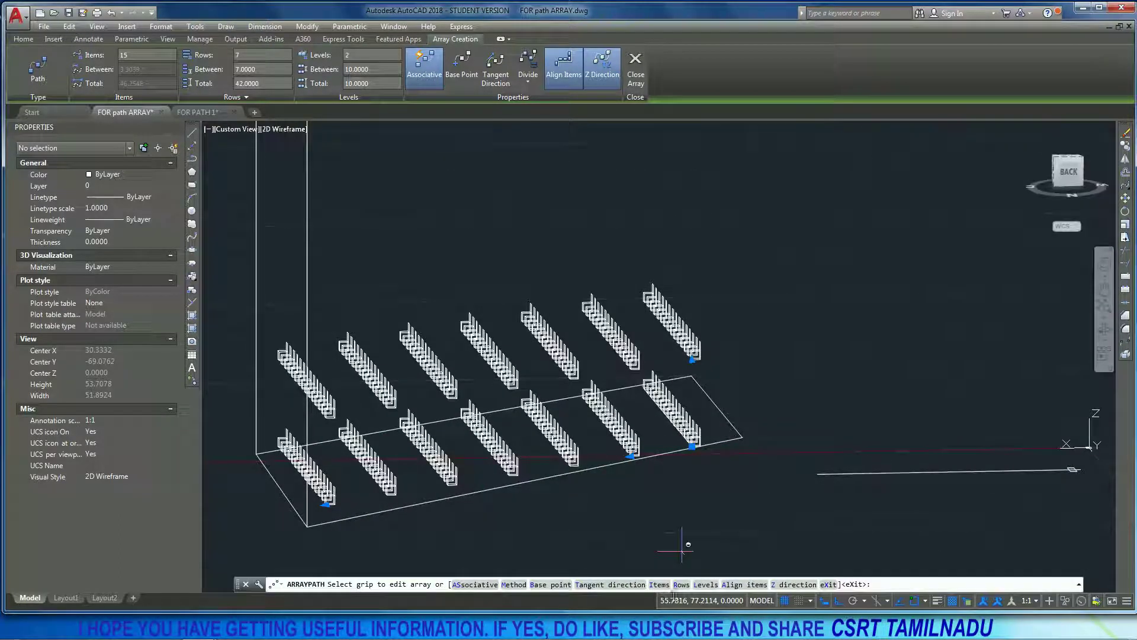
pyautogui.press('Return')
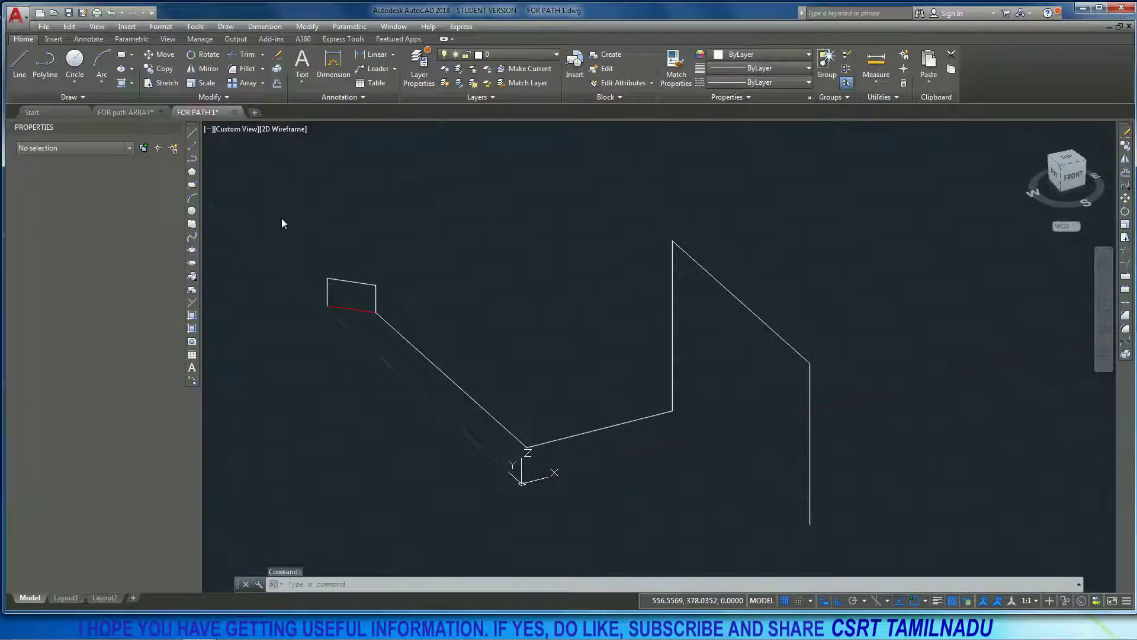
# Step: Create a path array of the small four-line rectangle along the bent 3D path, with the arrayed items aligned to the path
pyautogui.click(290, 259)
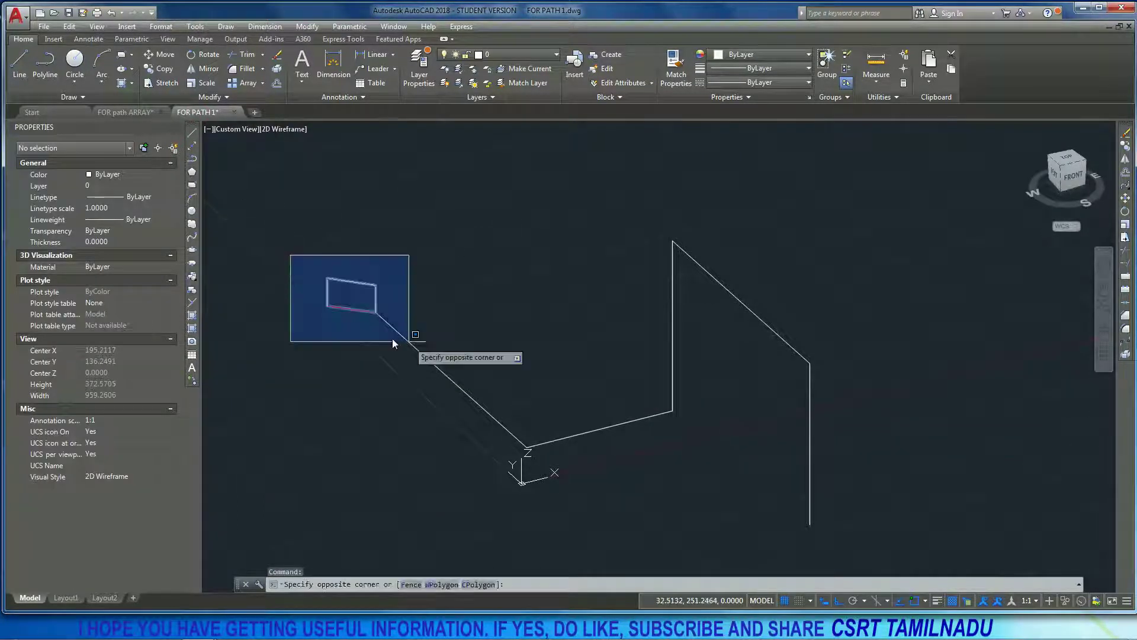
pyautogui.click(402, 330)
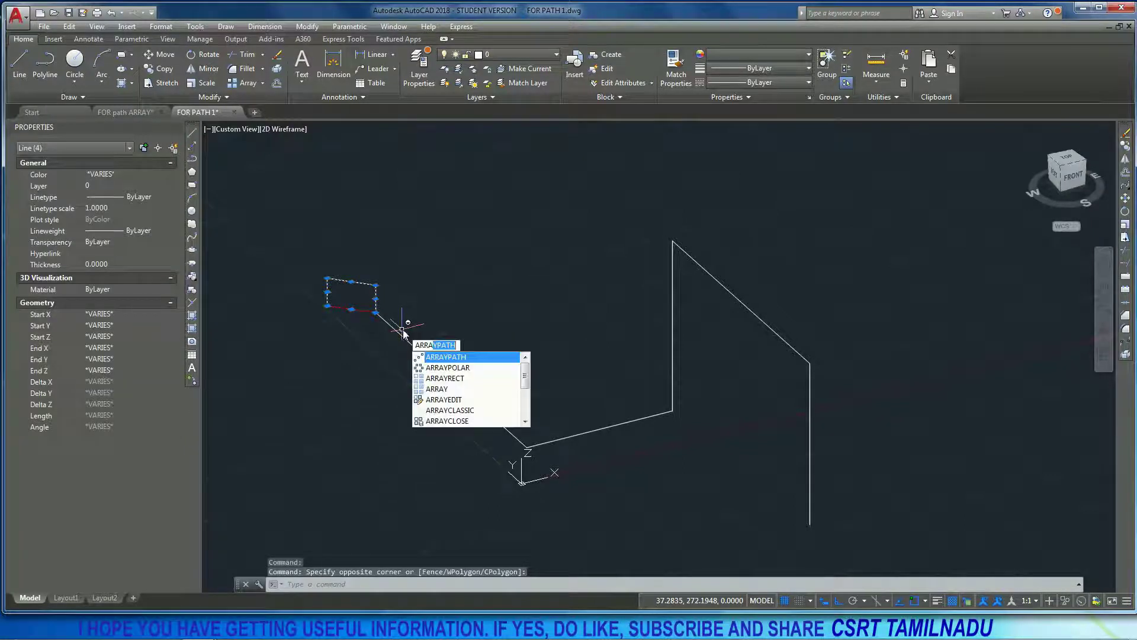
pyautogui.press('Return')
pyautogui.click(396, 335)
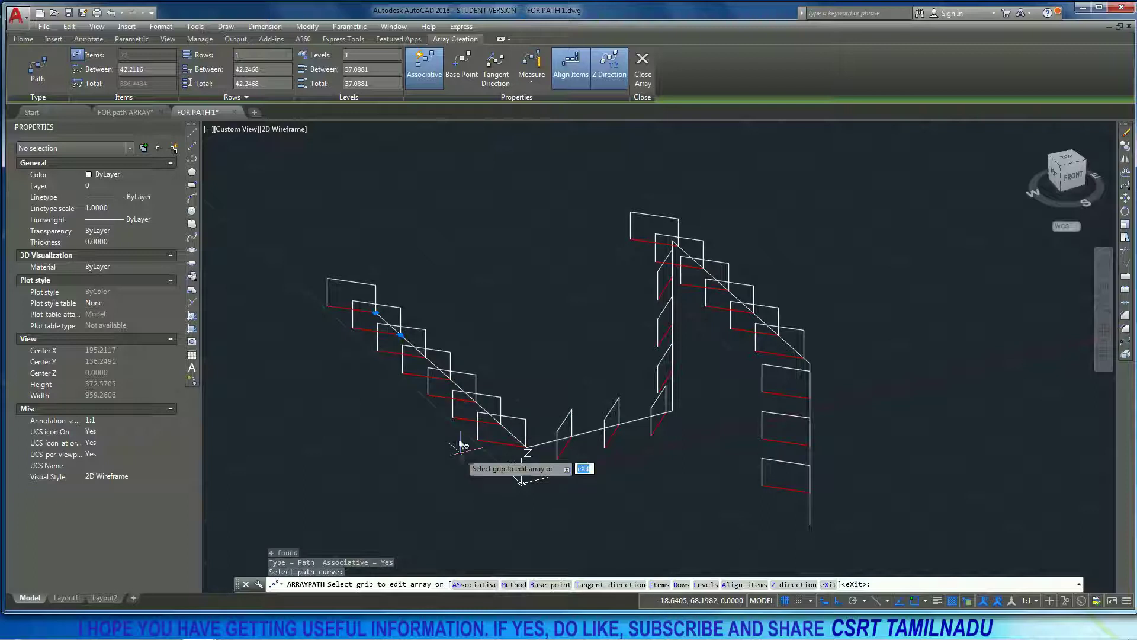
pyautogui.click(733, 585)
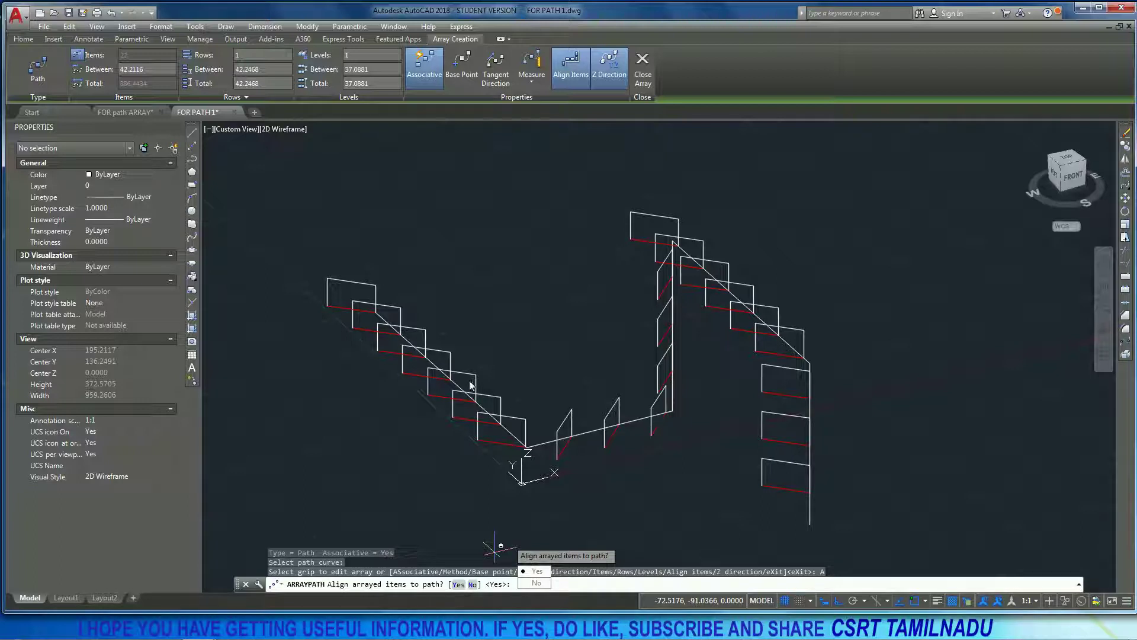
pyautogui.click(536, 571)
pyautogui.keyDown('shift'); pyautogui.moveTo(577, 456); pyautogui.dragTo(629, 444, button='middle'); pyautogui.keyUp('shift')
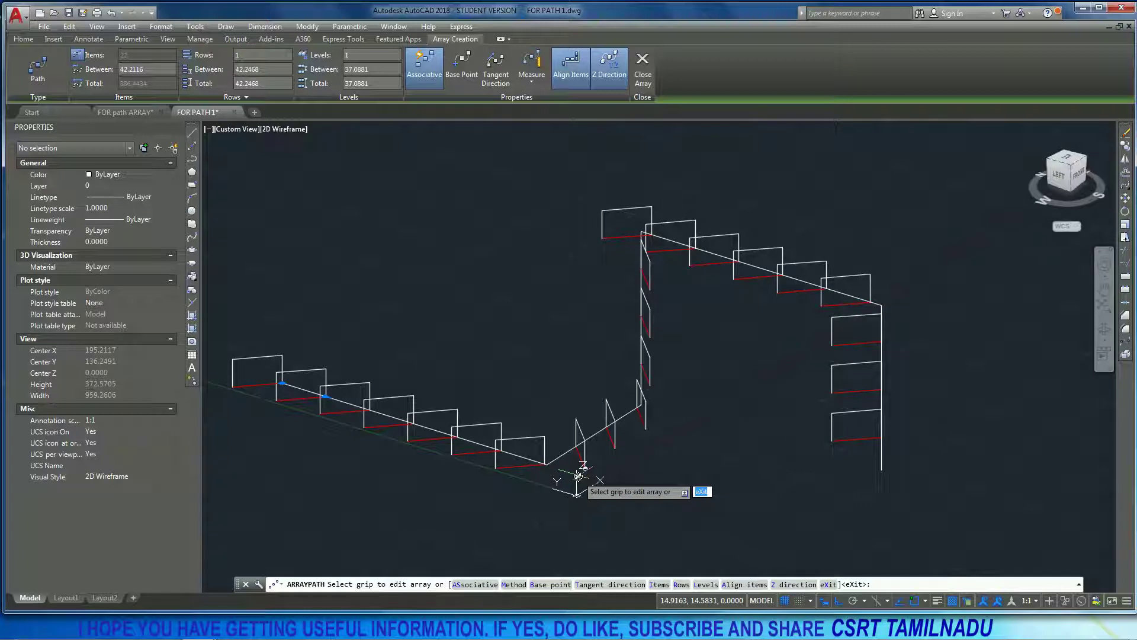
# Step: Set the align items option to No and orbit around the array to examine the items' orientation along each path segment
pyautogui.click(739, 585)
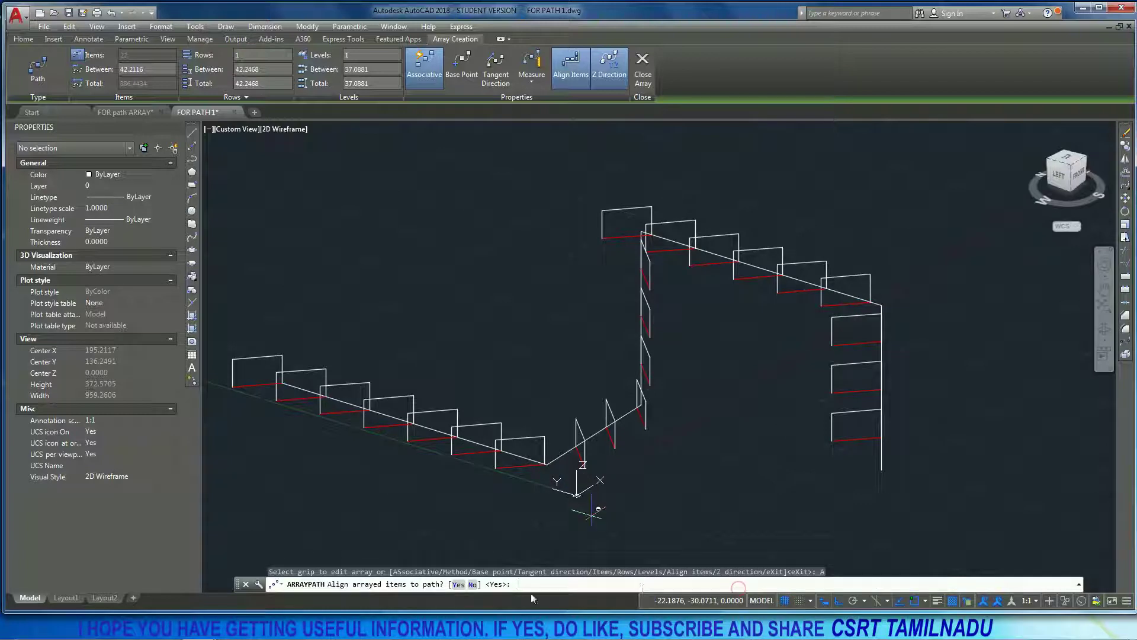
pyautogui.click(472, 584)
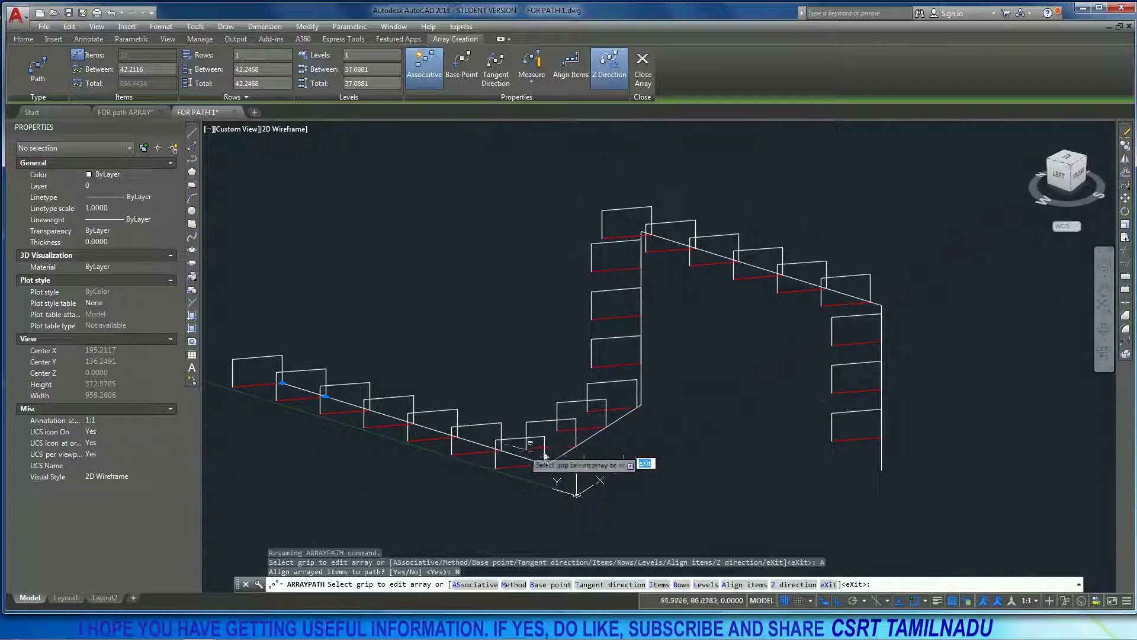
pyautogui.keyDown('shift'); pyautogui.moveTo(560, 464); pyautogui.dragTo(304, 298, button='middle'); pyautogui.keyUp('shift')
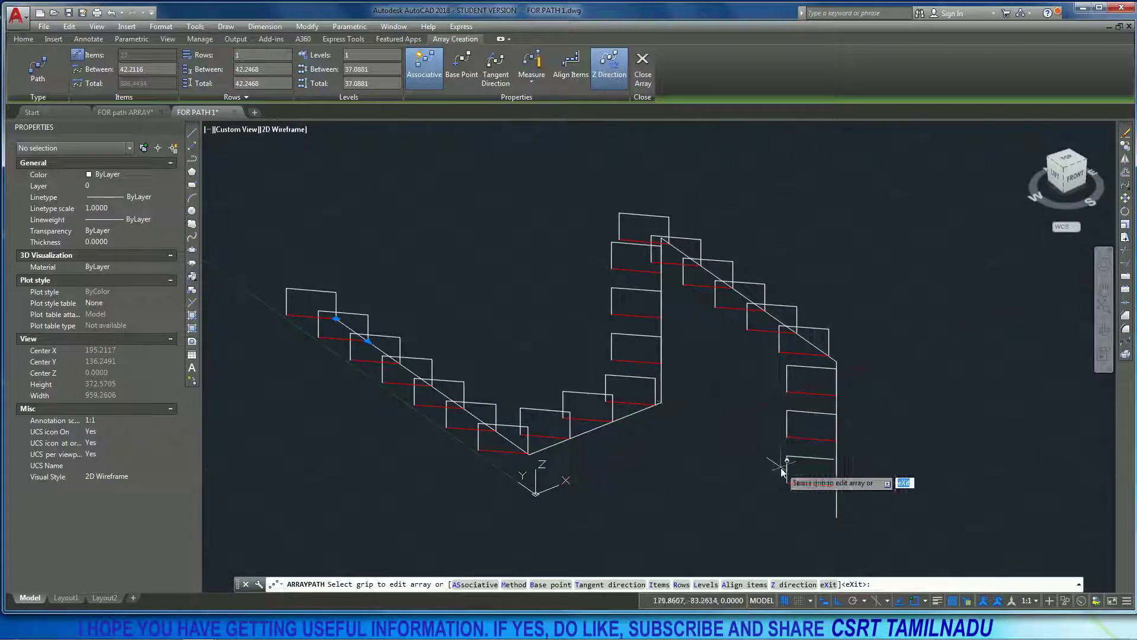
pyautogui.keyDown('shift'); pyautogui.moveTo(623, 486); pyautogui.dragTo(667, 454, button='middle'); pyautogui.keyUp('shift')
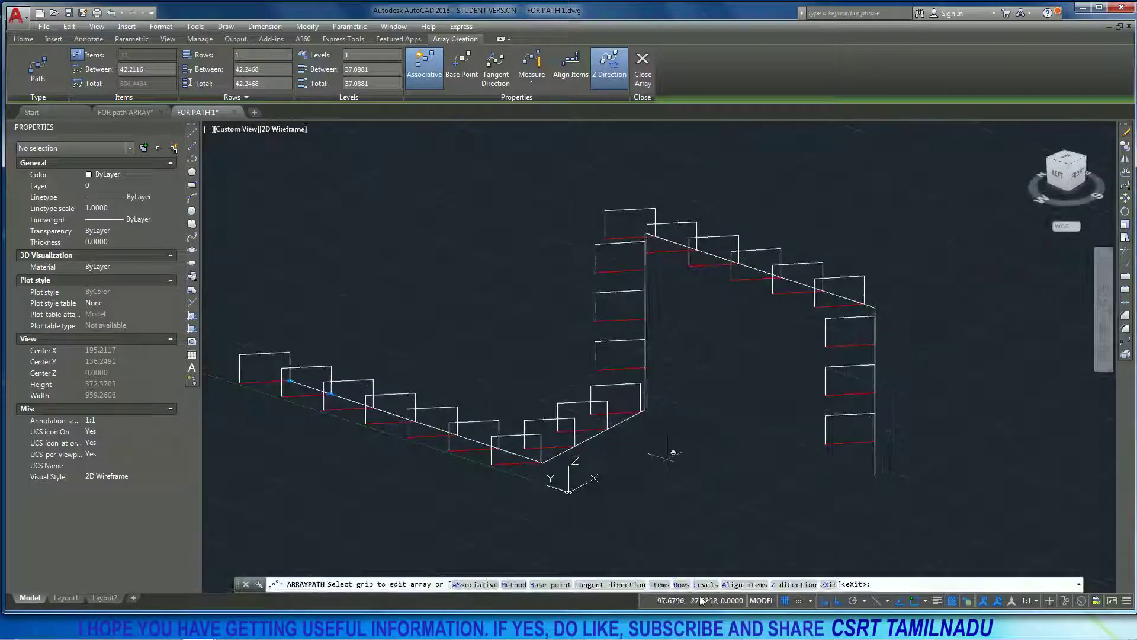
# Step: Set the align items option back to Yes and inspect the rectangles along the path from different angles
pyautogui.click(741, 587)
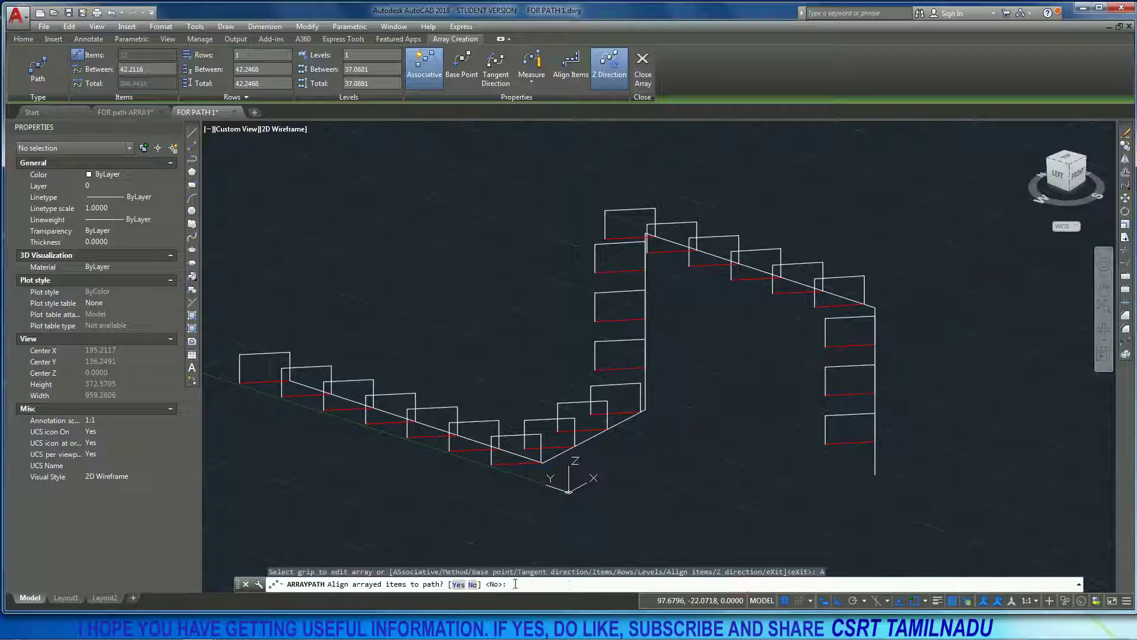
pyautogui.click(458, 584)
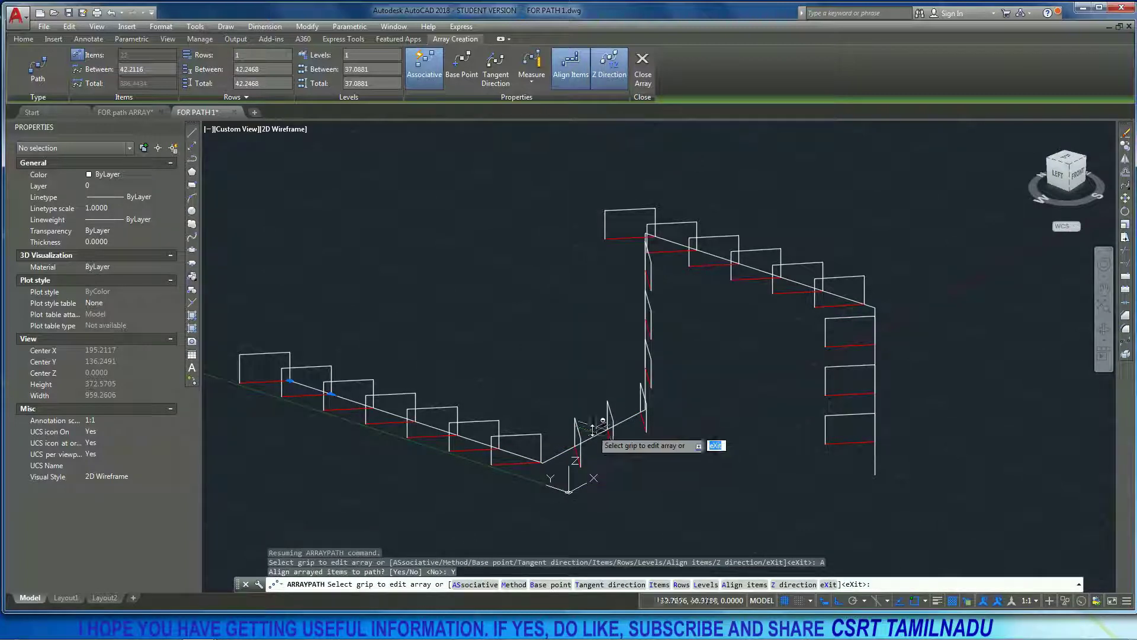
pyautogui.keyDown('shift'); pyautogui.moveTo(643, 402); pyautogui.dragTo(716, 432, button='middle'); pyautogui.keyUp('shift')
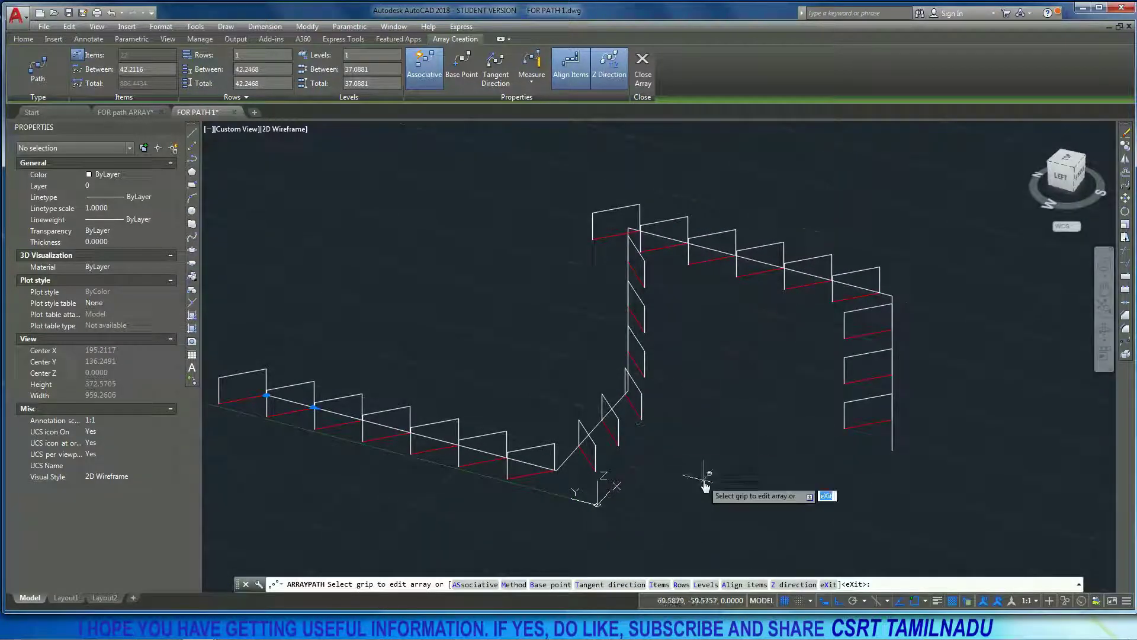
pyautogui.keyDown('shift'); pyautogui.moveTo(704, 486); pyautogui.dragTo(477, 449, button='middle'); pyautogui.keyUp('shift')
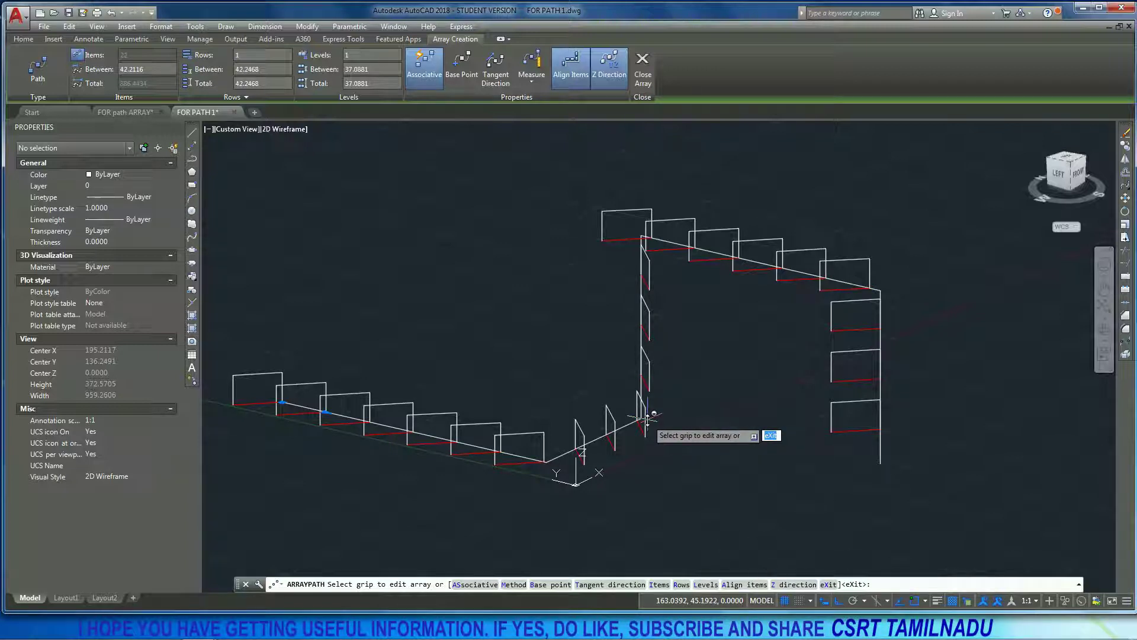
# Step: Set the Z direction option to No for the arrayed items and examine the rectangles on the vertical path segments
pyautogui.click(794, 585)
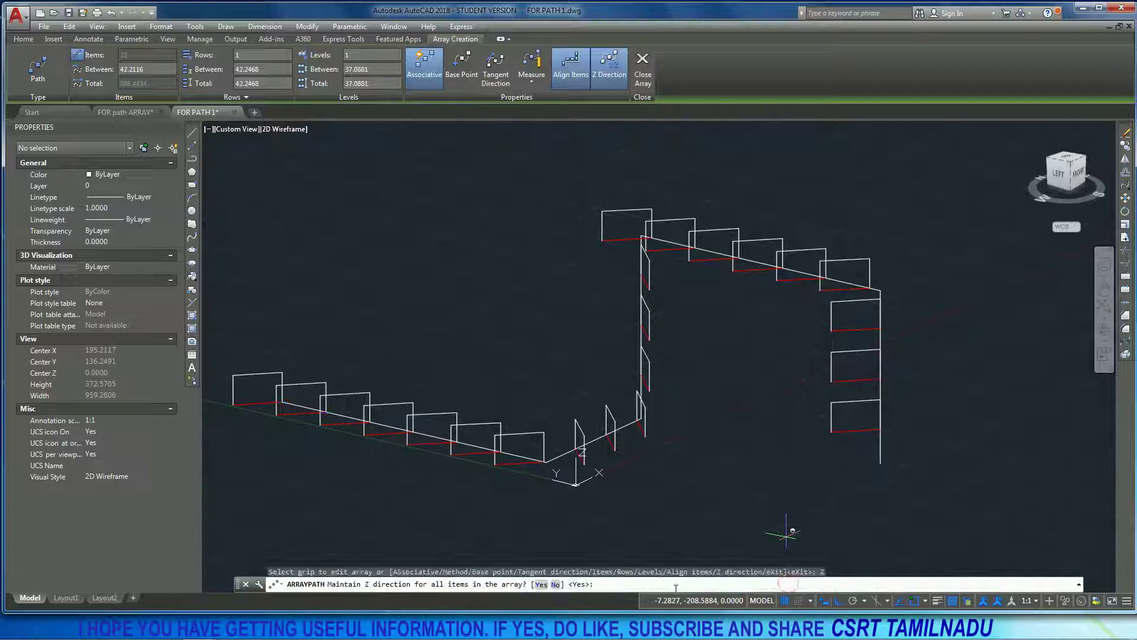
pyautogui.click(555, 585)
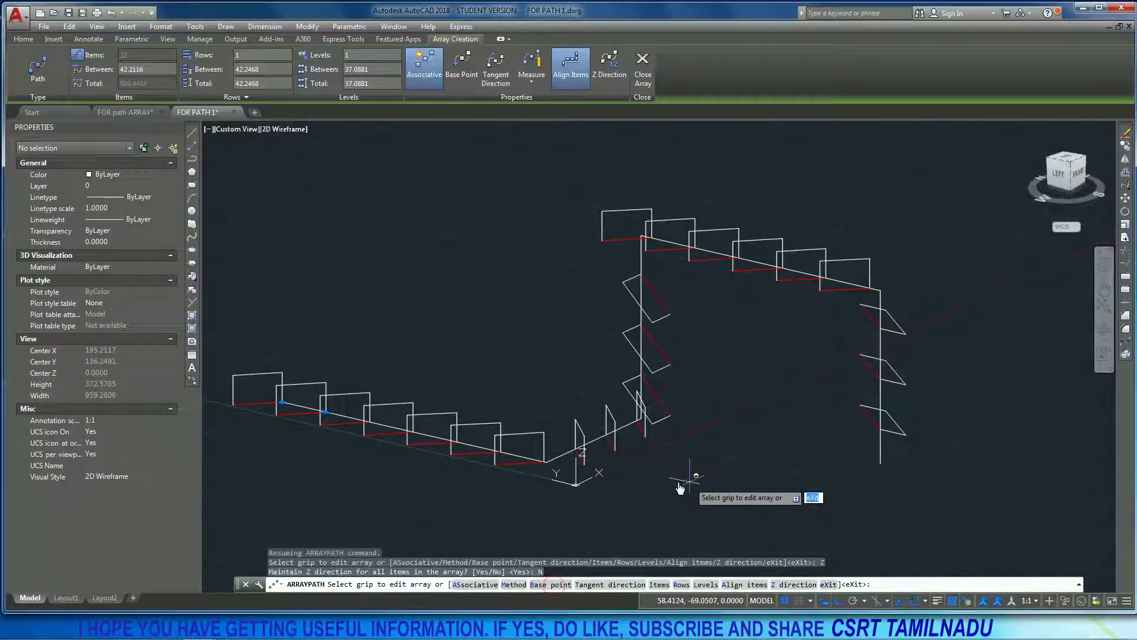
pyautogui.keyDown('shift'); pyautogui.moveTo(645, 488); pyautogui.dragTo(797, 507, button='middle'); pyautogui.keyUp('shift')
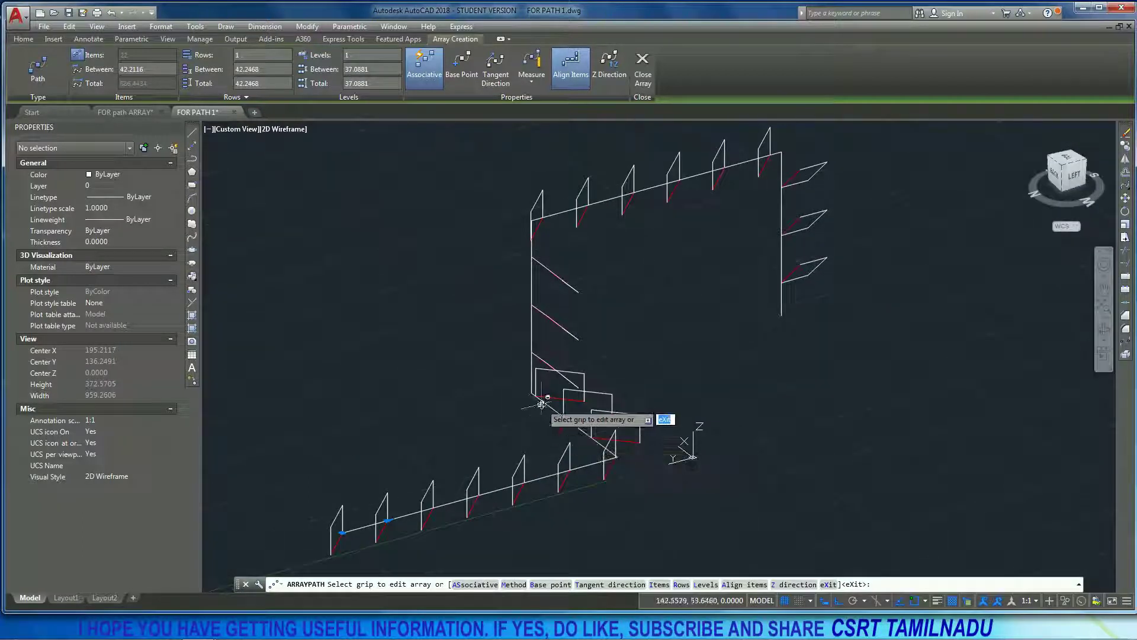
pyautogui.keyDown('shift'); pyautogui.moveTo(592, 413); pyautogui.dragTo(641, 438, button='middle'); pyautogui.keyUp('shift')
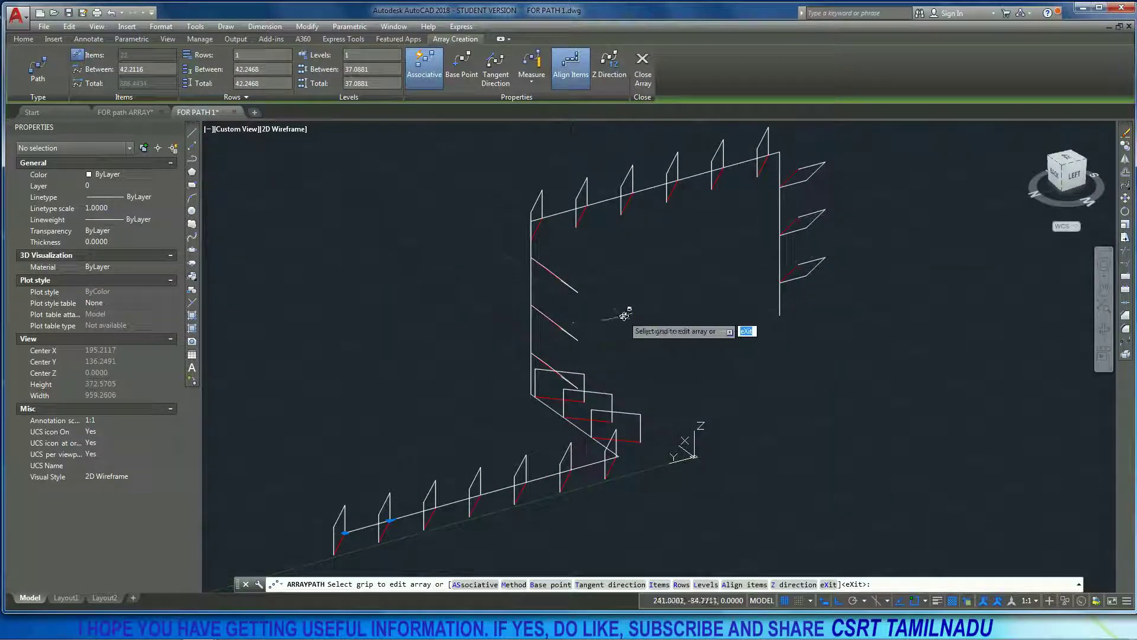
# Step: Set the array to maintain the Z direction for all items again and view it from the front
pyautogui.click(791, 584)
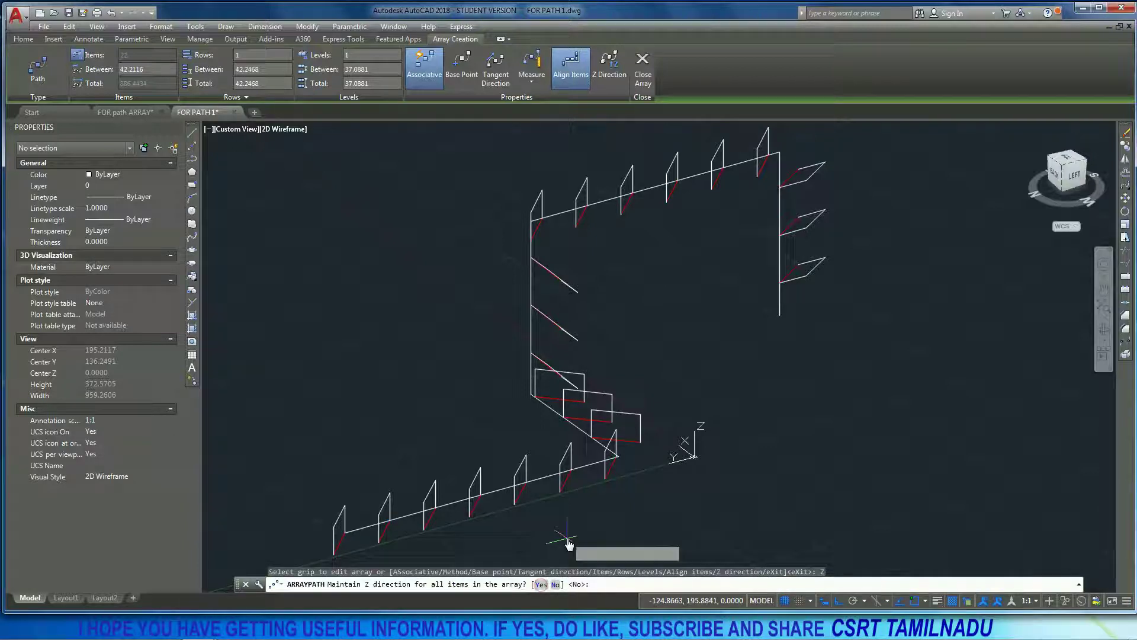
pyautogui.click(541, 585)
pyautogui.keyDown('shift'); pyautogui.moveTo(676, 459); pyautogui.dragTo(506, 466, button='middle'); pyautogui.keyUp('shift')
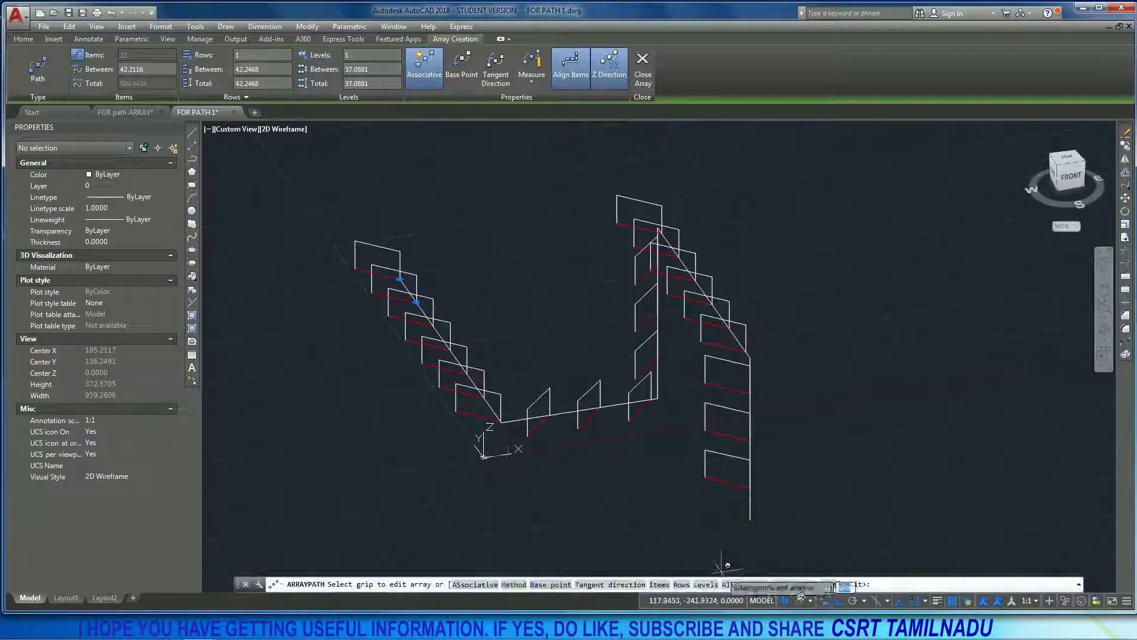
# Step: Turn off maintaining the Z direction for all items and finish the path array
pyautogui.write('Z')
pyautogui.press('Return')
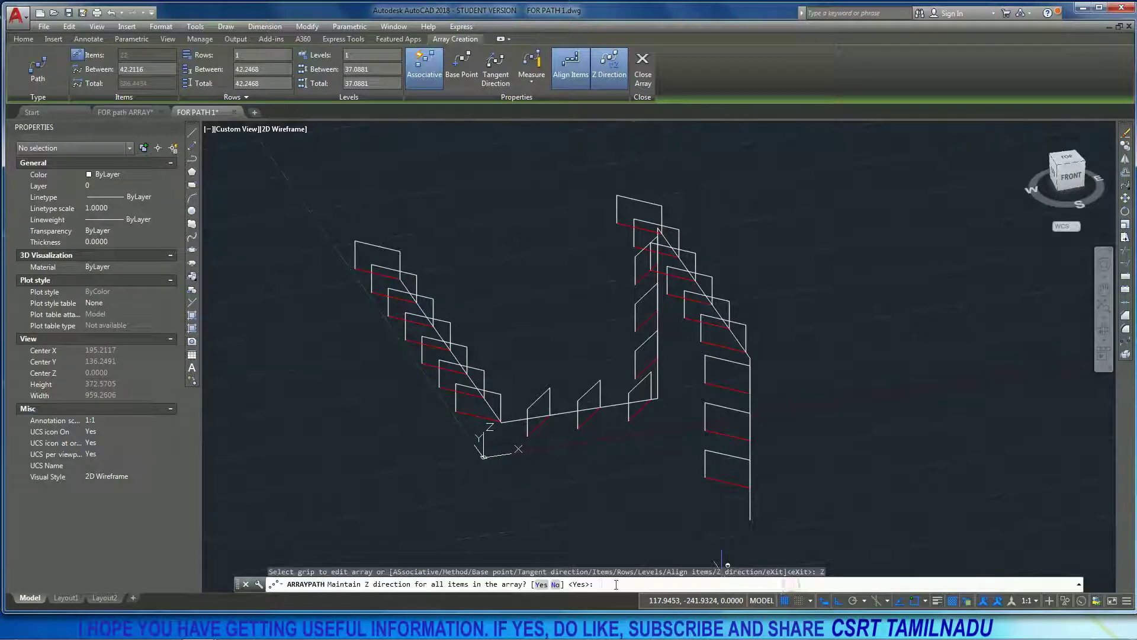
pyautogui.click(556, 585)
pyautogui.keyDown('shift'); pyautogui.moveTo(699, 457); pyautogui.dragTo(691, 510, button='middle'); pyautogui.keyUp('shift')
pyautogui.write('X')
pyautogui.press('Return')
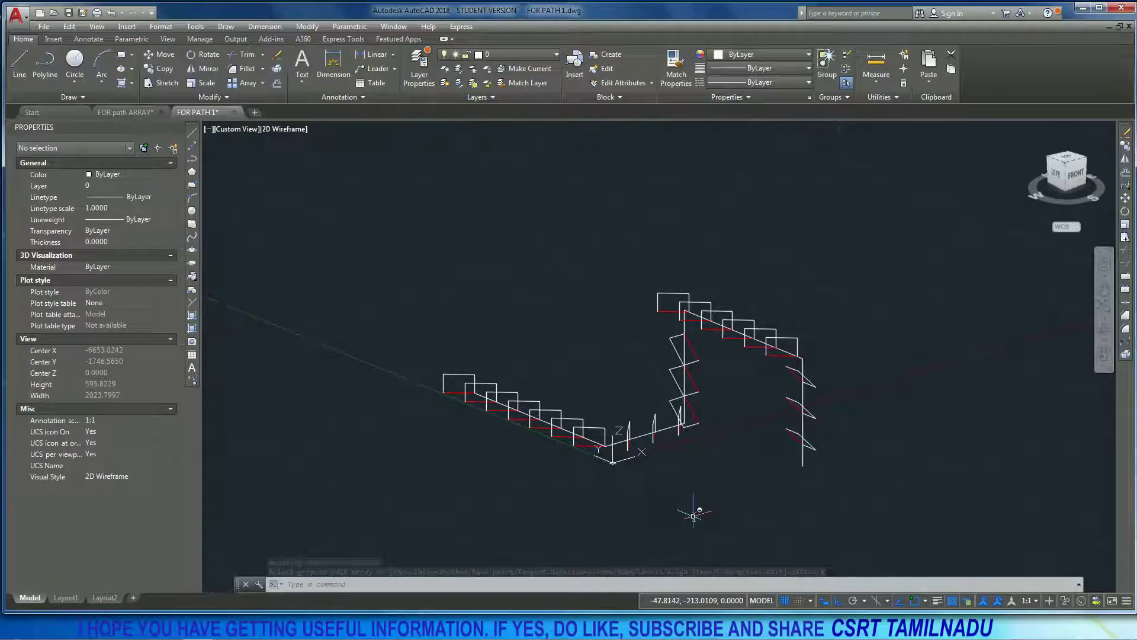